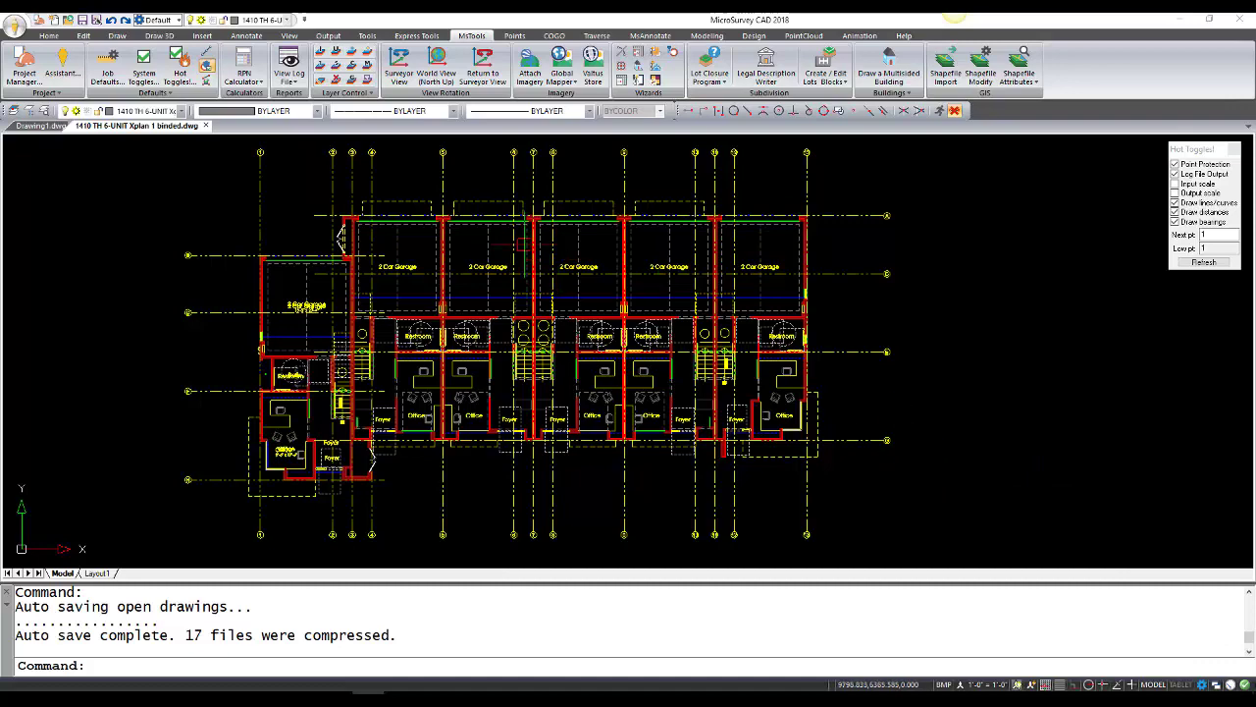
Step: Open the drawing settings, try the Architectural linear unit type, and set it back to Decimal
{"action": "left_click", "coordinate": [14, 27]}
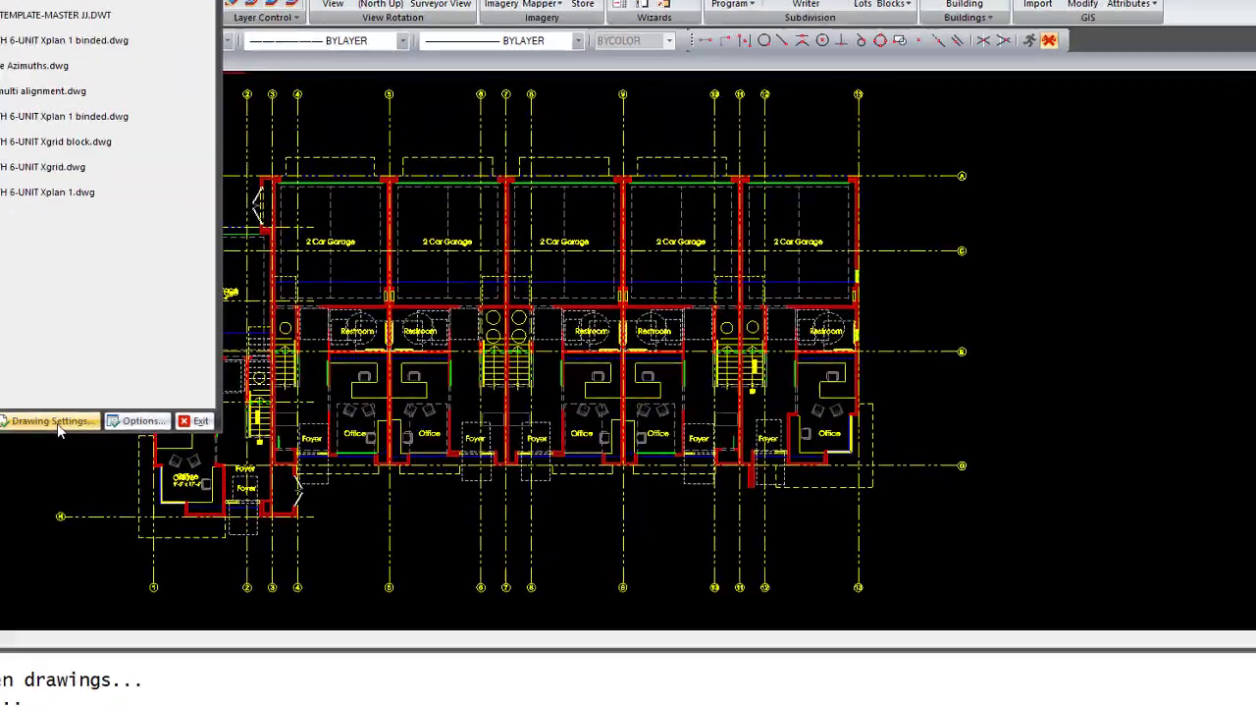
{"action": "left_click", "coordinate": [177, 406]}
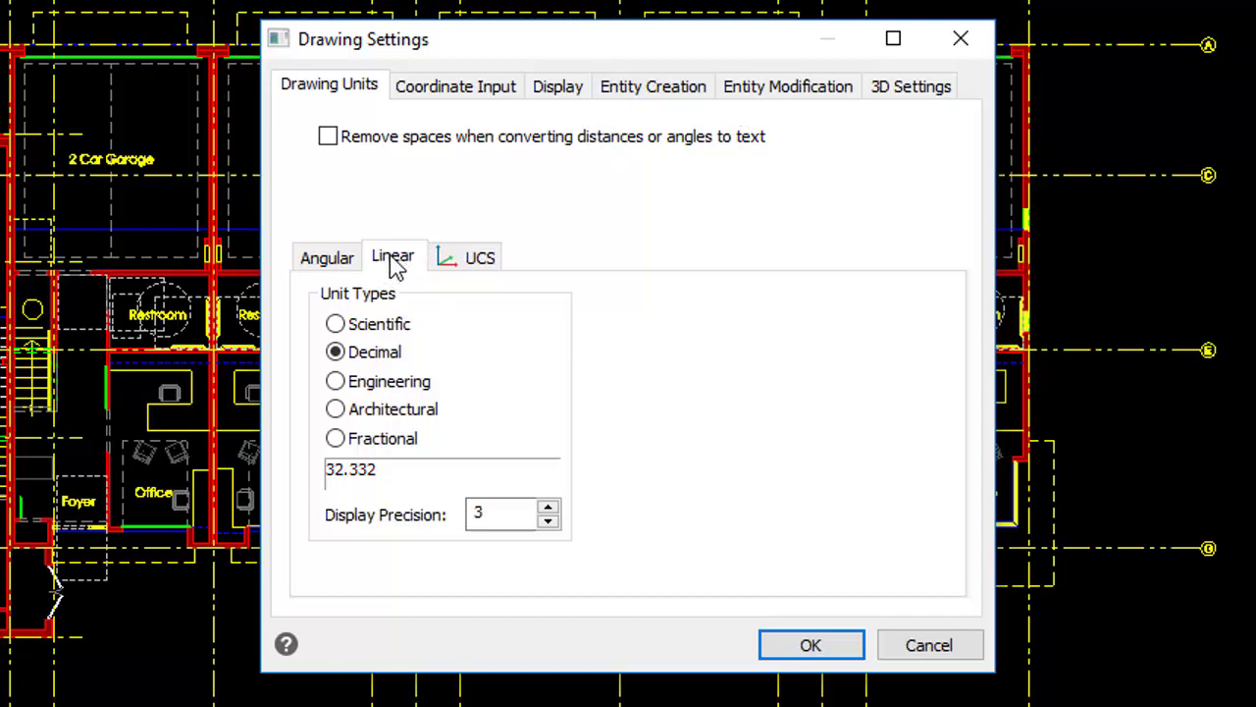
{"action": "left_click", "coordinate": [356, 415]}
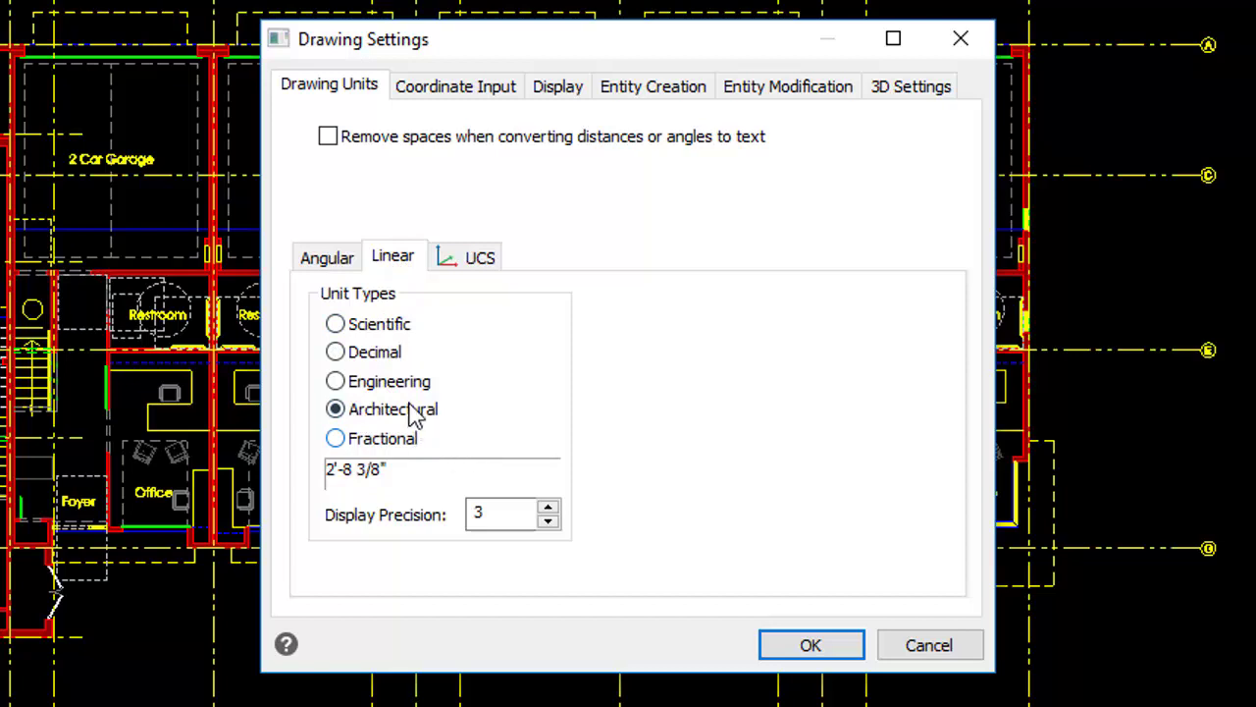
{"action": "left_click", "coordinate": [383, 357]}
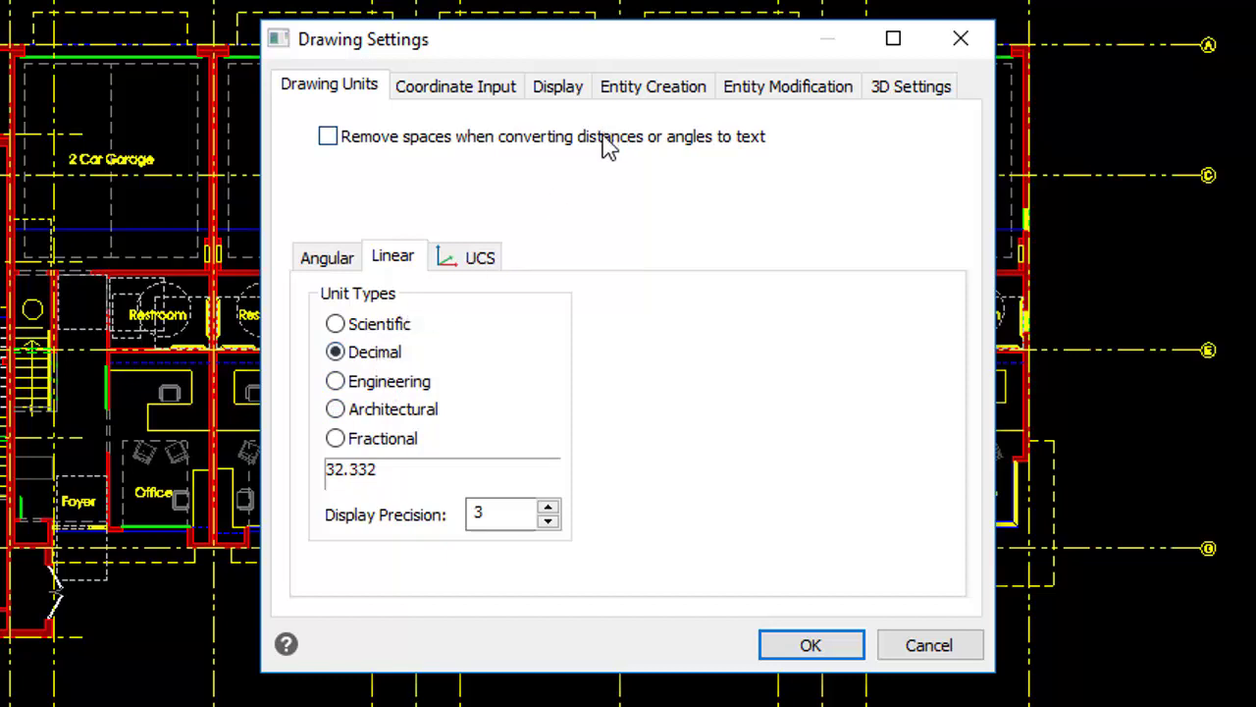
Step: Set the point display type to an X with an absolute point size of 1, and review the entity modification options
{"action": "left_click", "coordinate": [673, 93]}
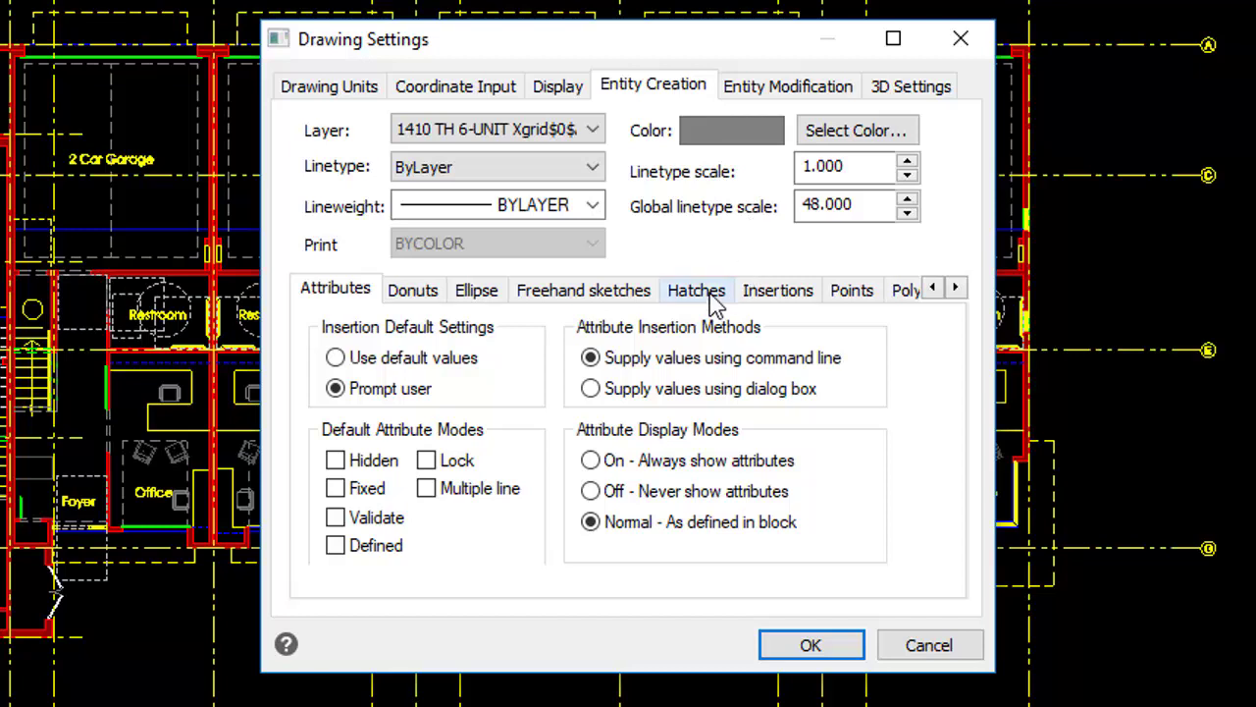
{"action": "left_click", "coordinate": [850, 294]}
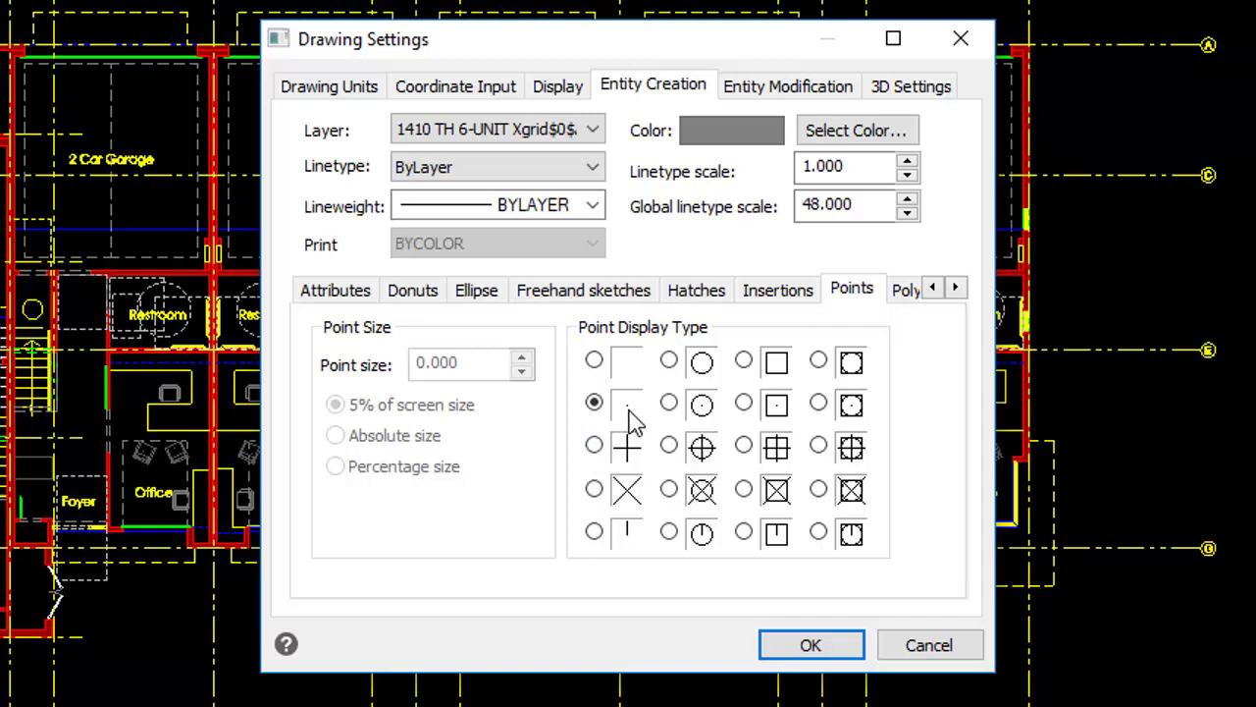
{"action": "left_click", "coordinate": [594, 488]}
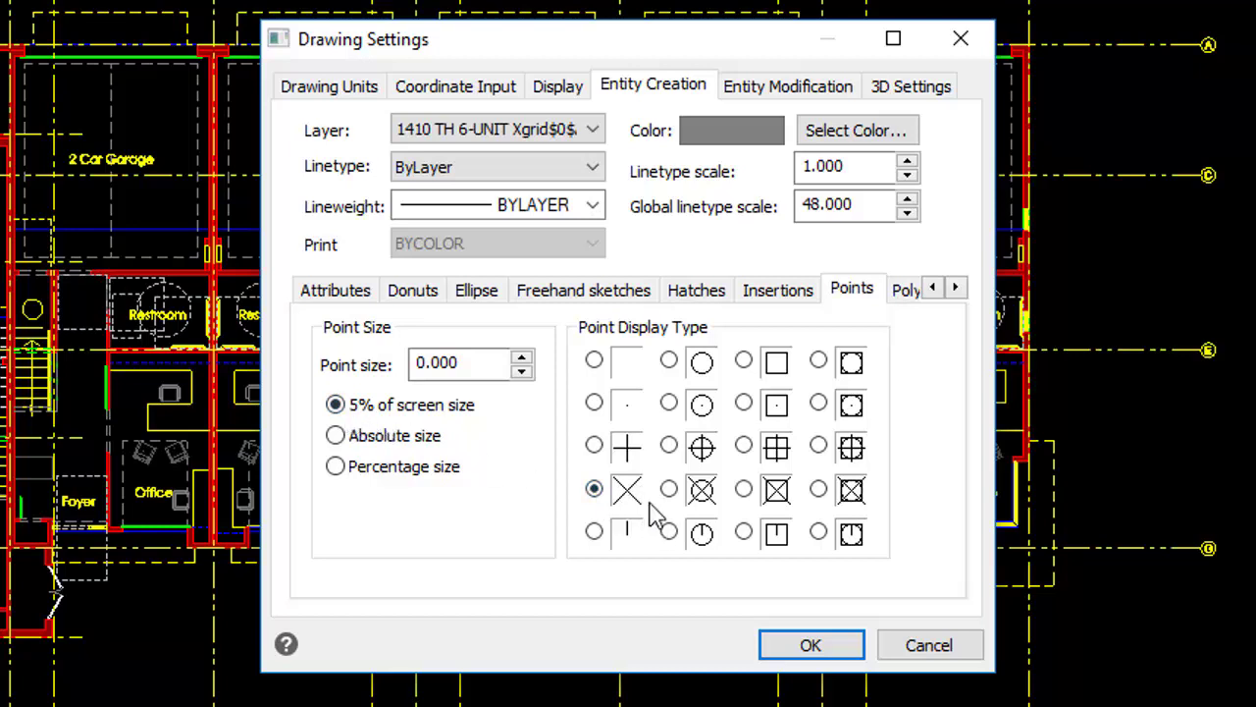
{"action": "left_click", "coordinate": [337, 436]}
{"action": "left_click_drag", "start_coordinate": [493, 364], "coordinate": [393, 361]}
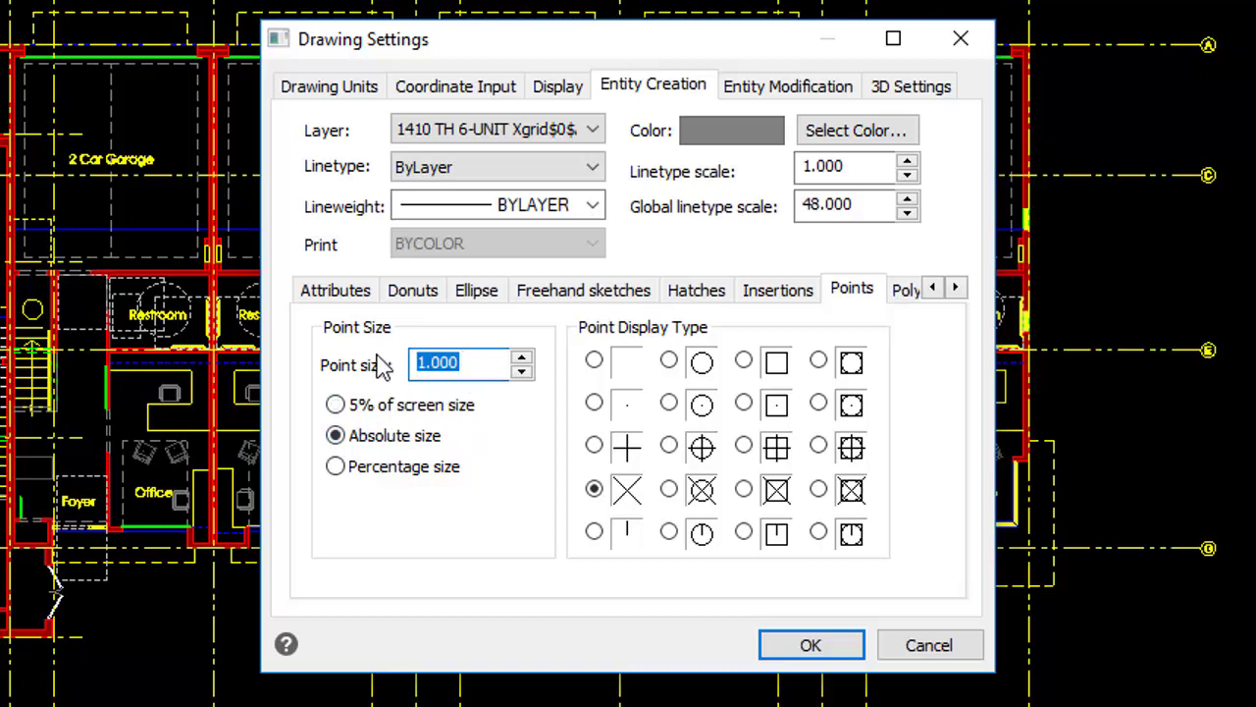
{"action": "type", "text": "1"}
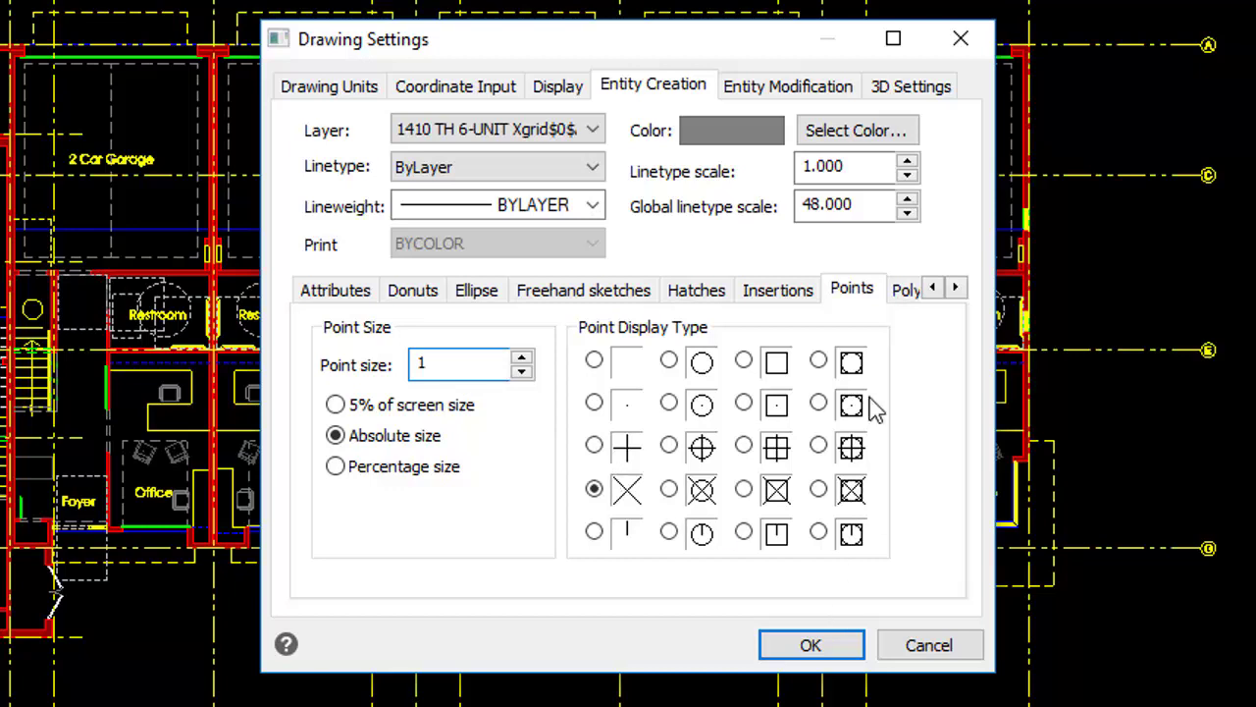
{"action": "left_click", "coordinate": [785, 90]}
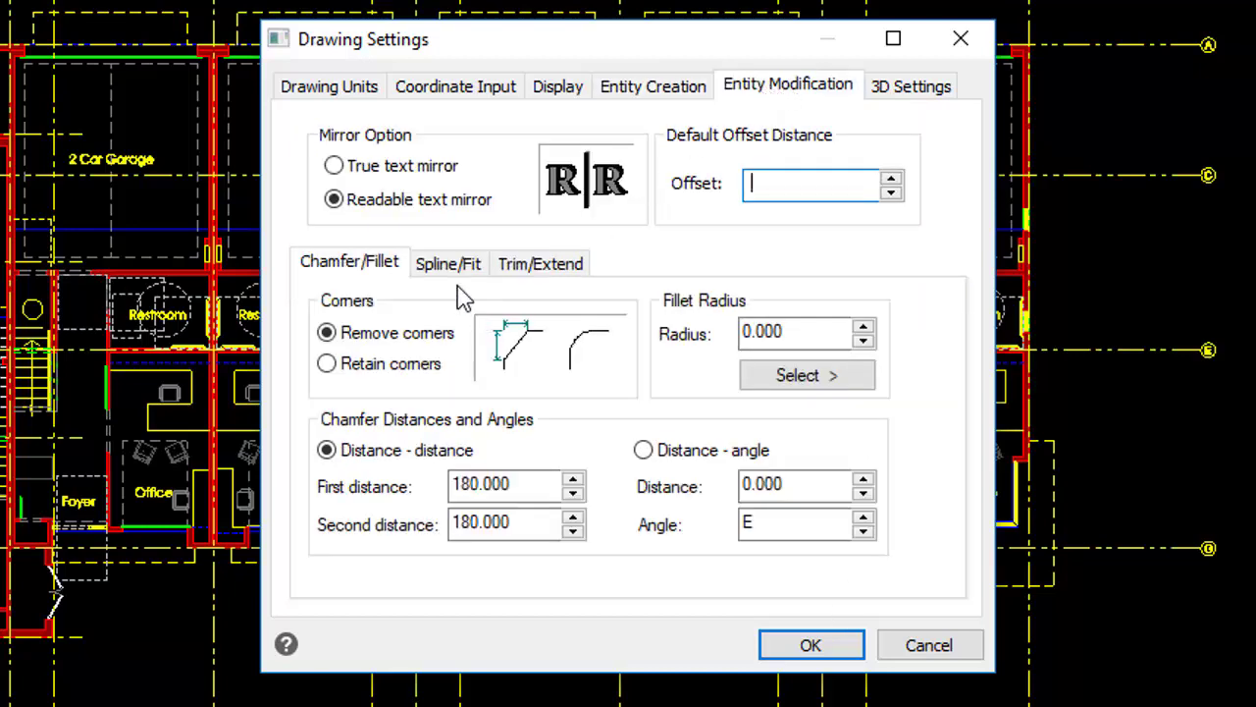
{"action": "left_click", "coordinate": [538, 267]}
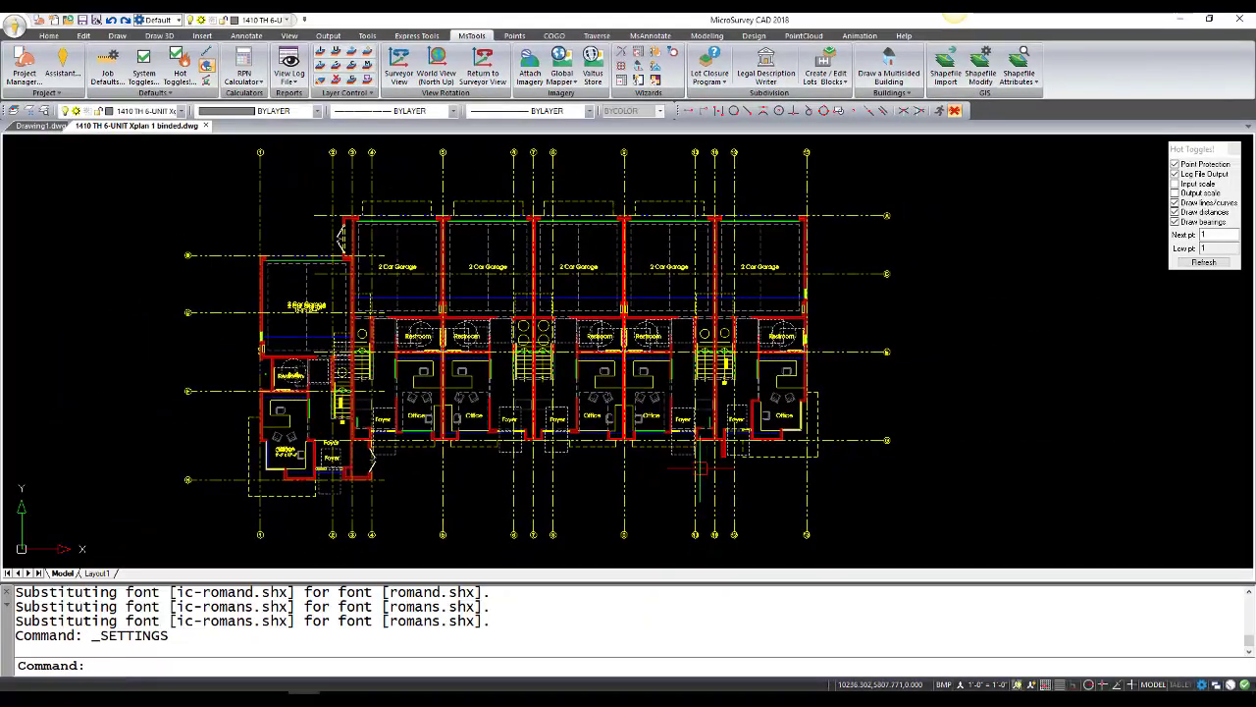
Step: Set MCSL TEMPLATE-MASTER JJ.DWT as the template drawing in the Project Manager
{"action": "left_click", "coordinate": [26, 63]}
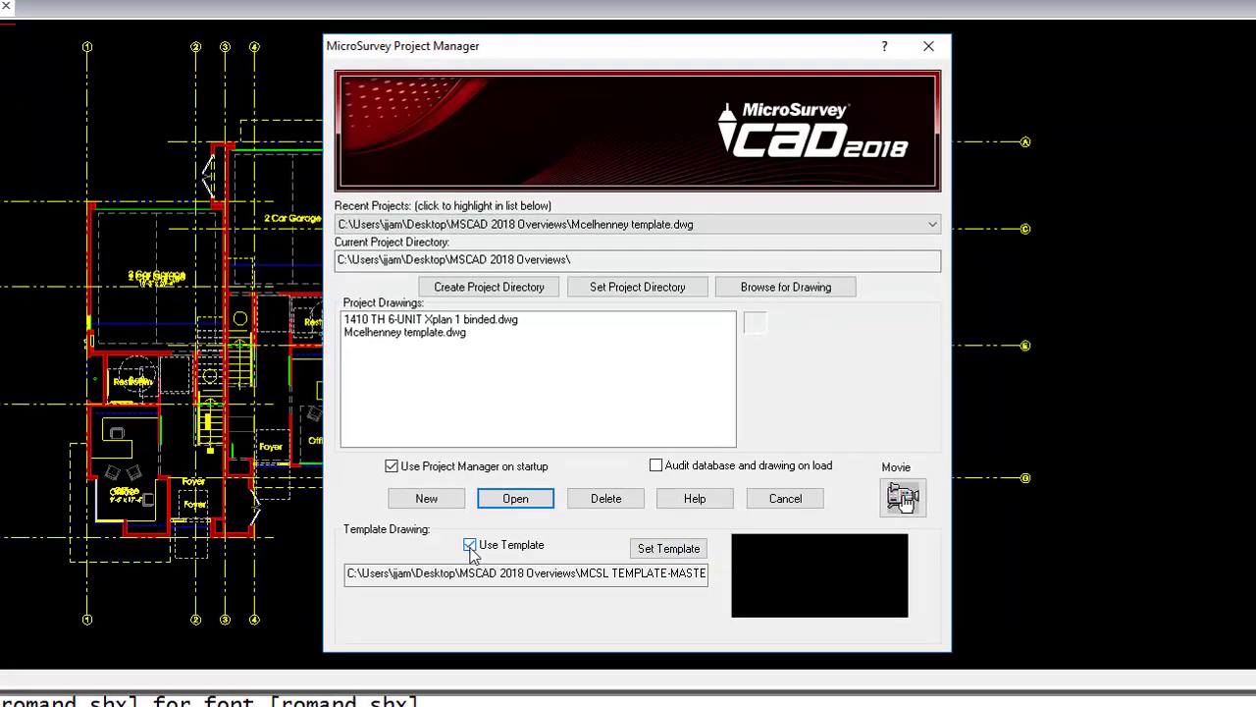
{"action": "left_click", "coordinate": [671, 552]}
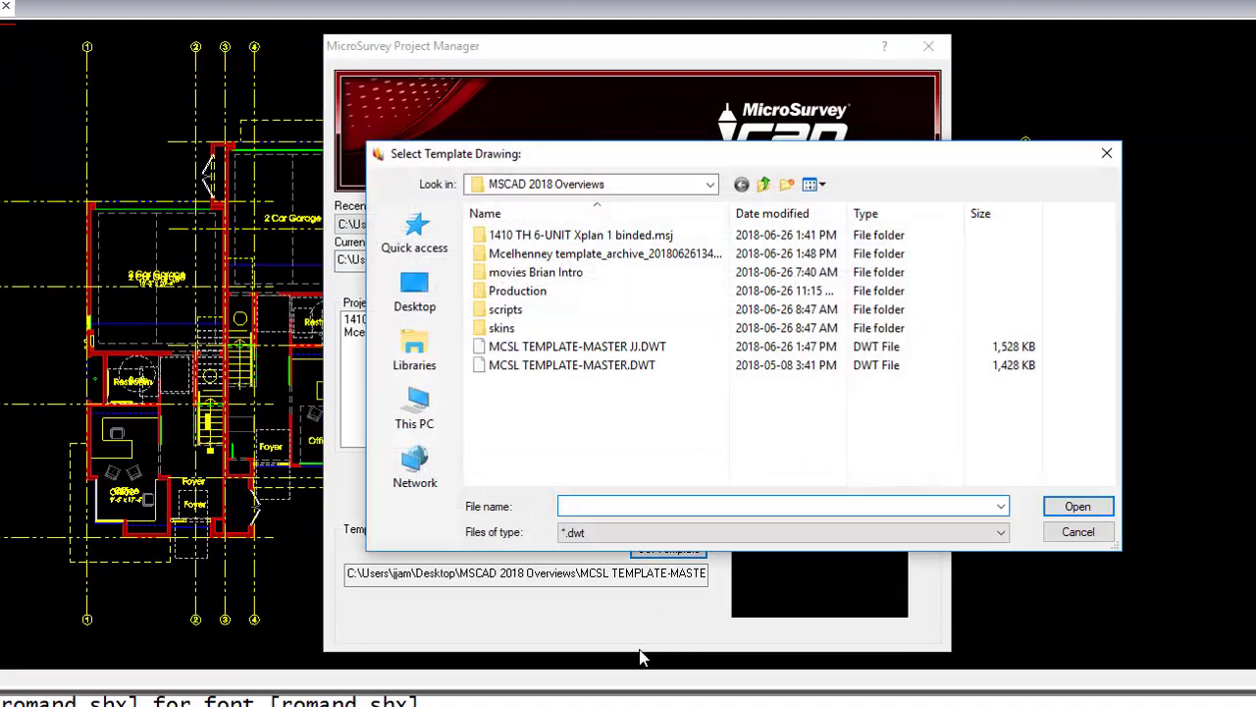
{"action": "left_click", "coordinate": [626, 347]}
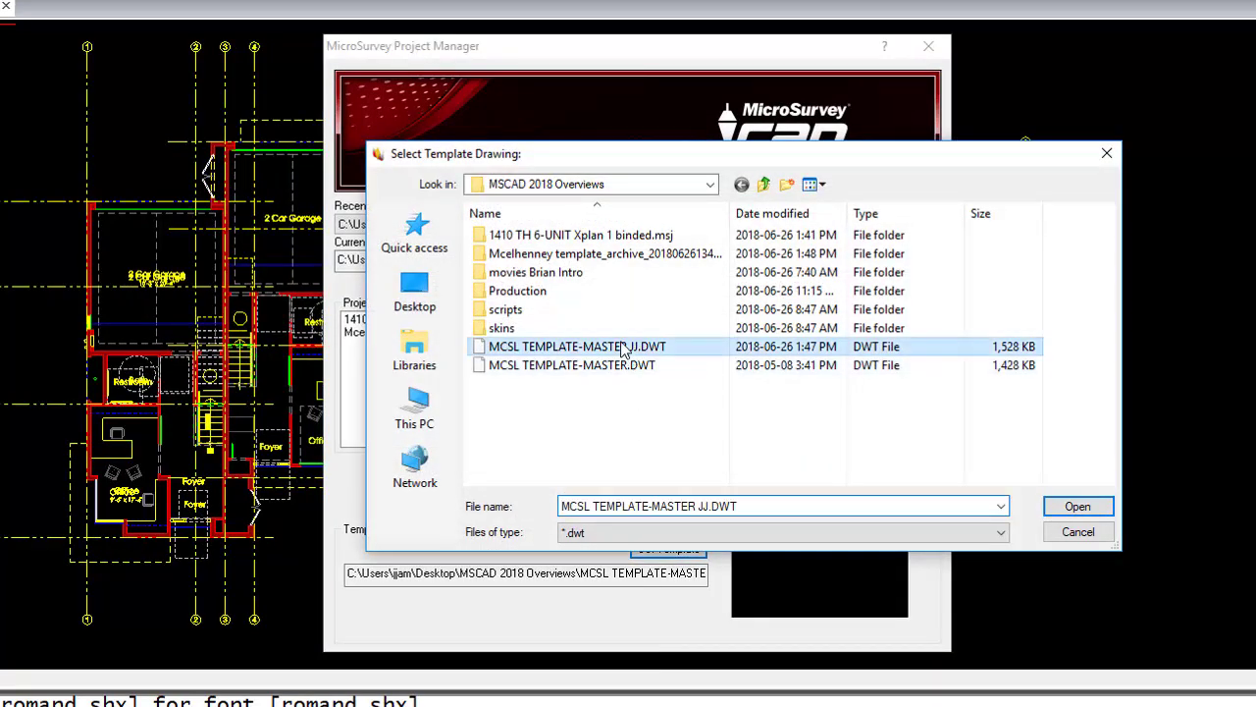
{"action": "left_click", "coordinate": [1077, 506]}
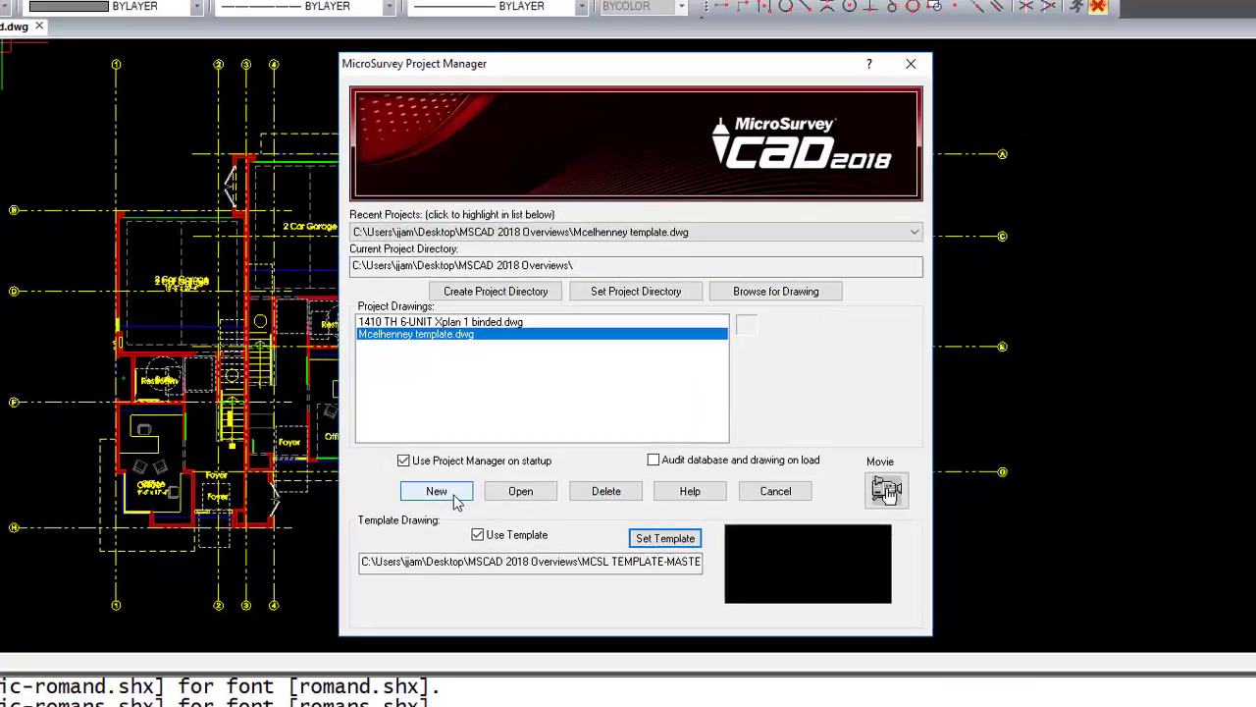
Step: Create a new project named Mcelhenney from the template and accept its general configuration options
{"action": "left_click", "coordinate": [455, 497]}
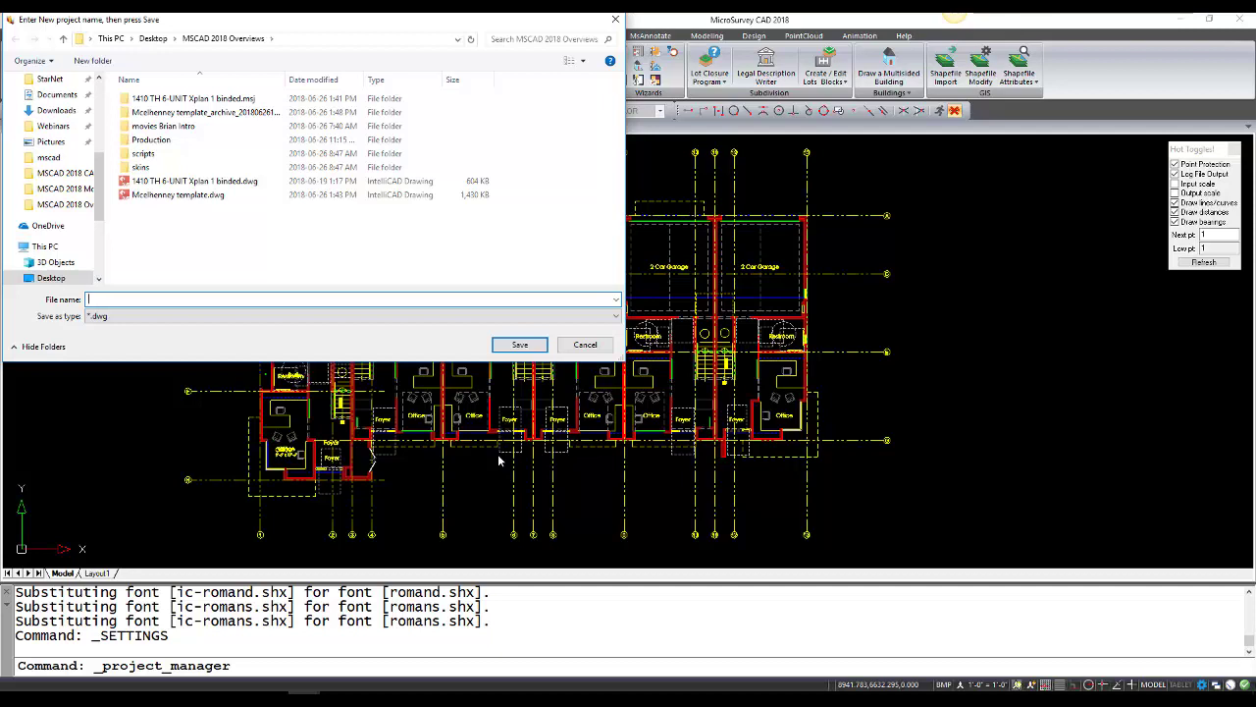
{"action": "type", "text": "Mce"}
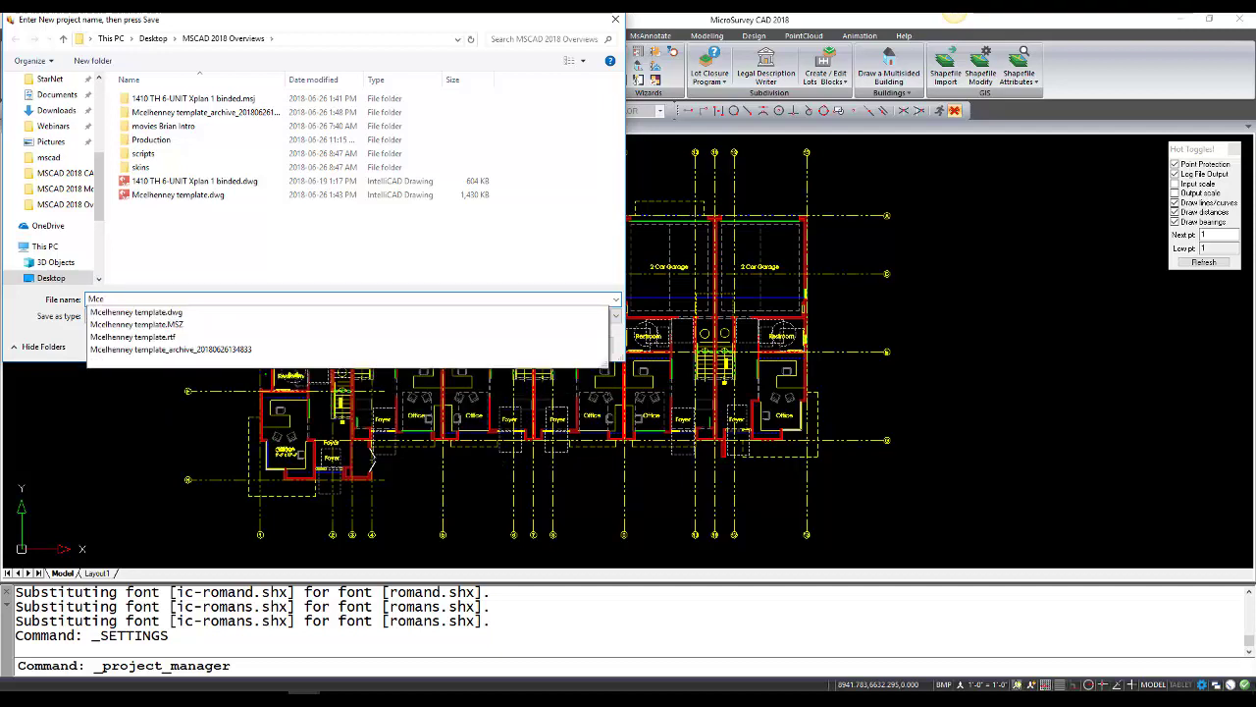
{"action": "type", "text": "l"}
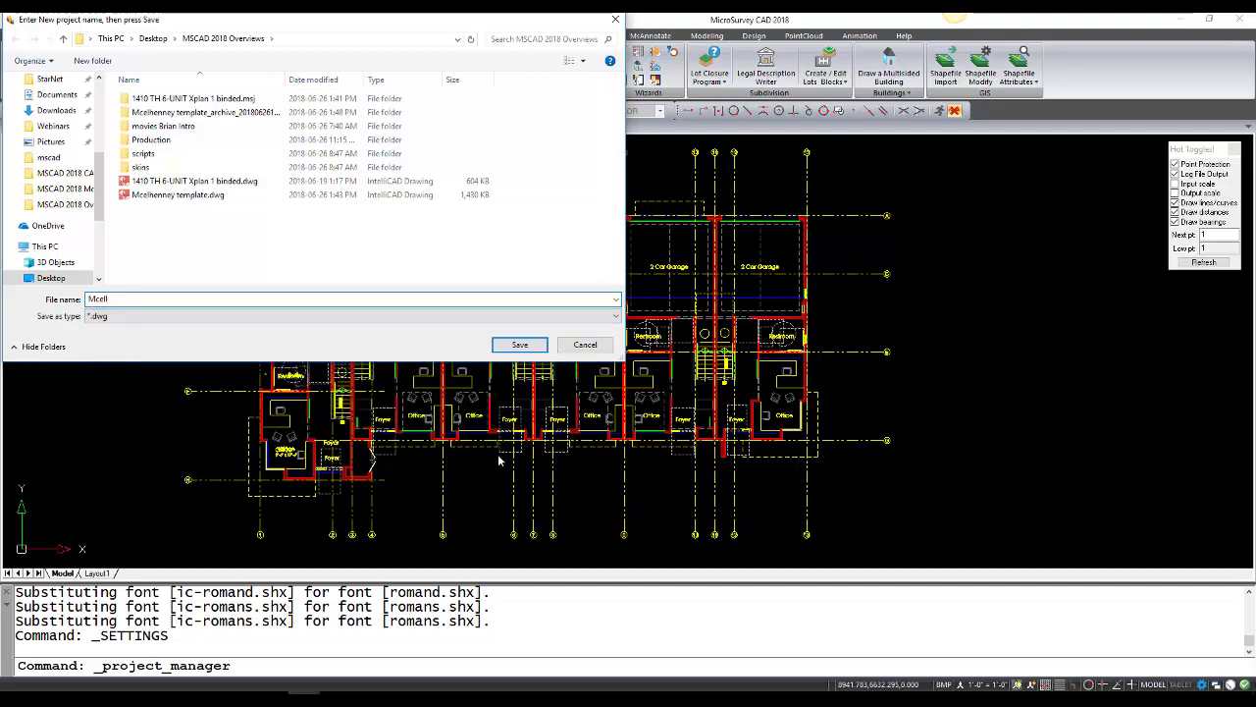
{"action": "type", "text": "hen"}
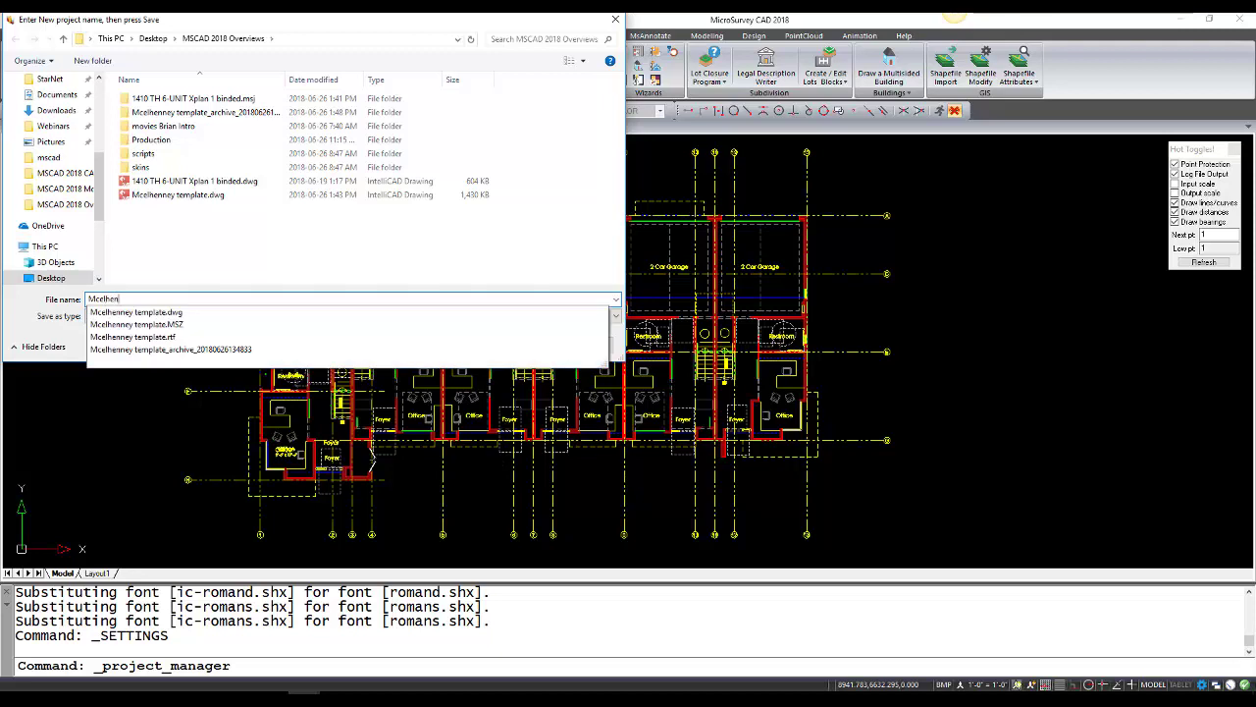
{"action": "type", "text": "ney"}
{"action": "key", "text": "Return"}
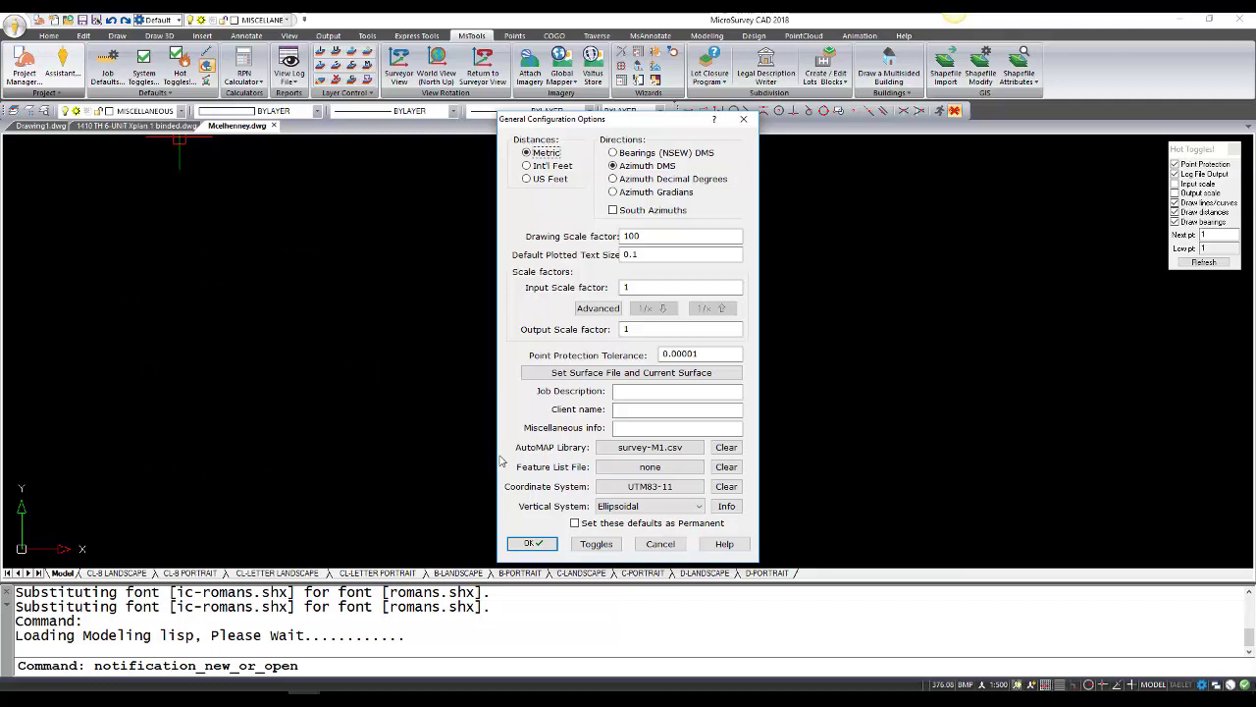
{"action": "left_click", "coordinate": [532, 544]}
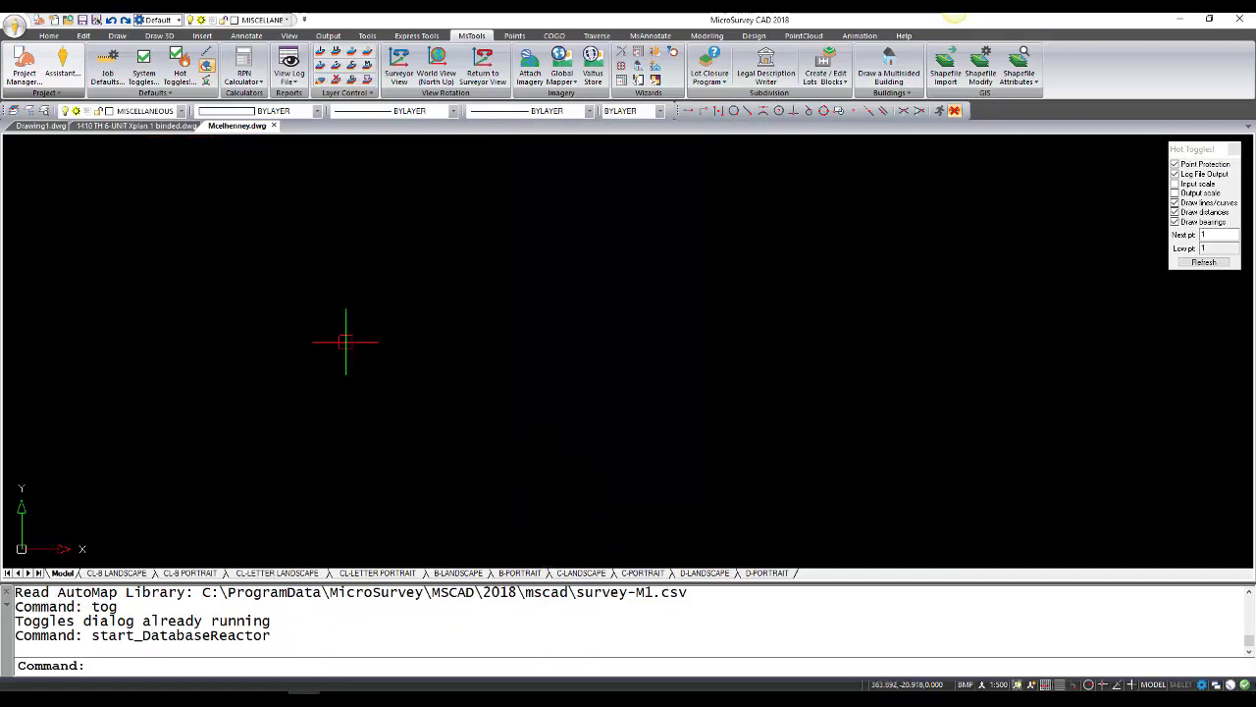
Step: Check the point display settings in the new drawing's settings and close them without changes
{"action": "left_click", "coordinate": [62, 67]}
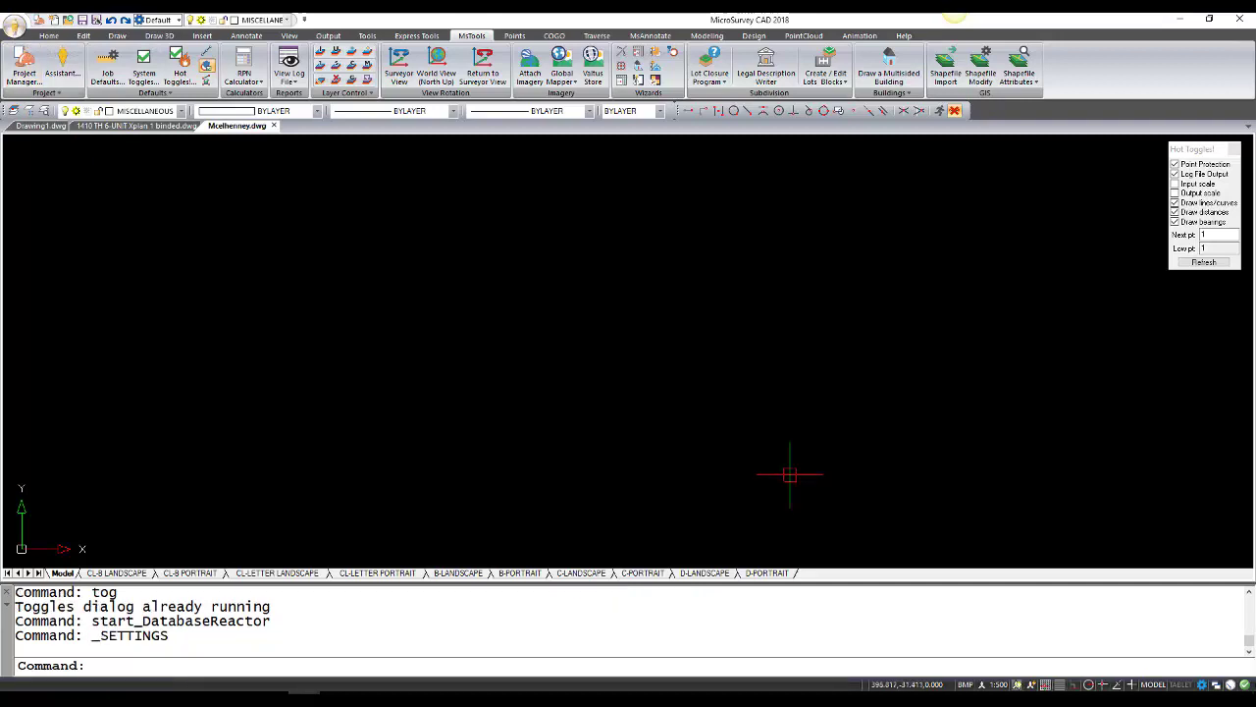
{"action": "left_click", "coordinate": [17, 26]}
{"action": "left_click", "coordinate": [153, 408]}
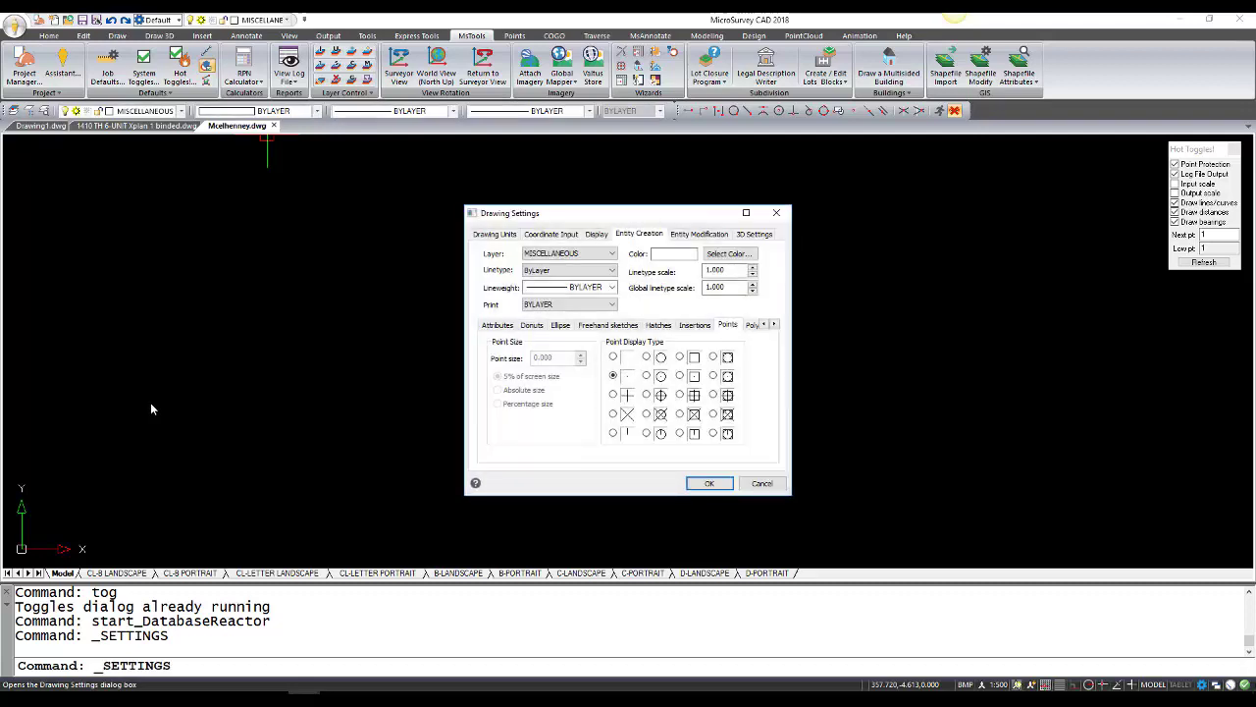
{"action": "left_click", "coordinate": [776, 213]}
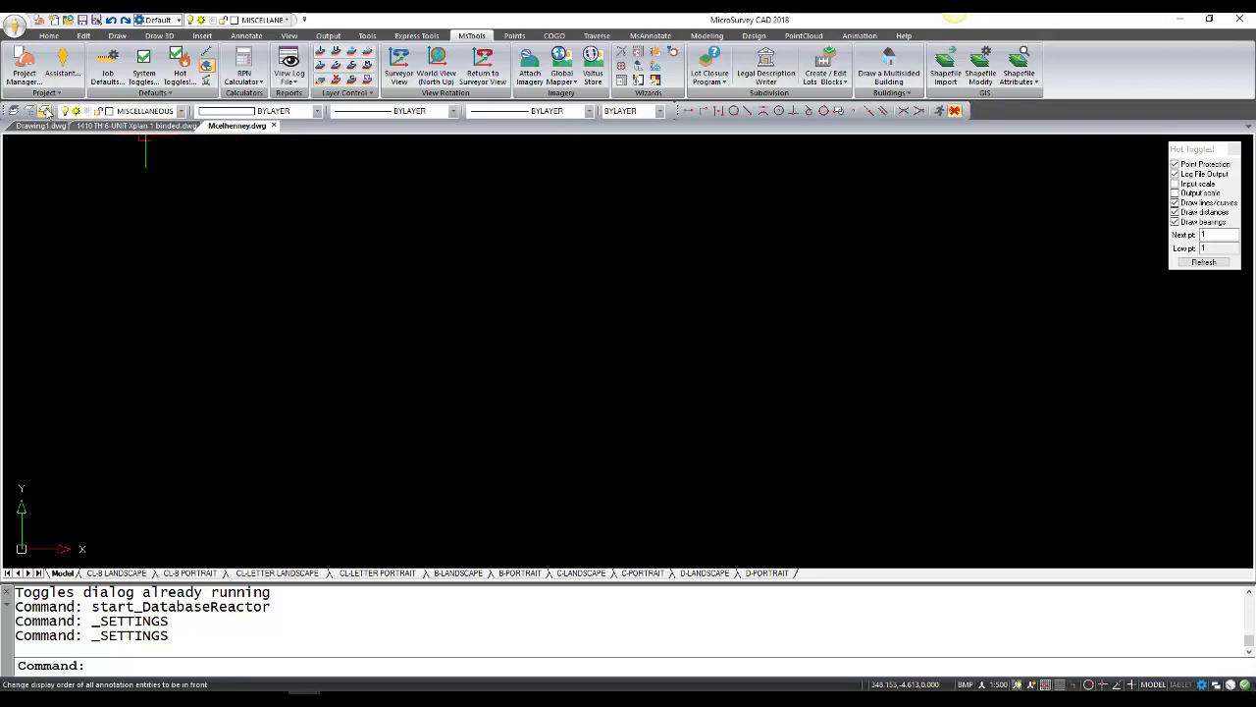
Step: Examine the new drawing's layers, layer states, linetypes, text styles, dimension styles and blocks in the drawing explorer
{"action": "left_click", "coordinate": [44, 111]}
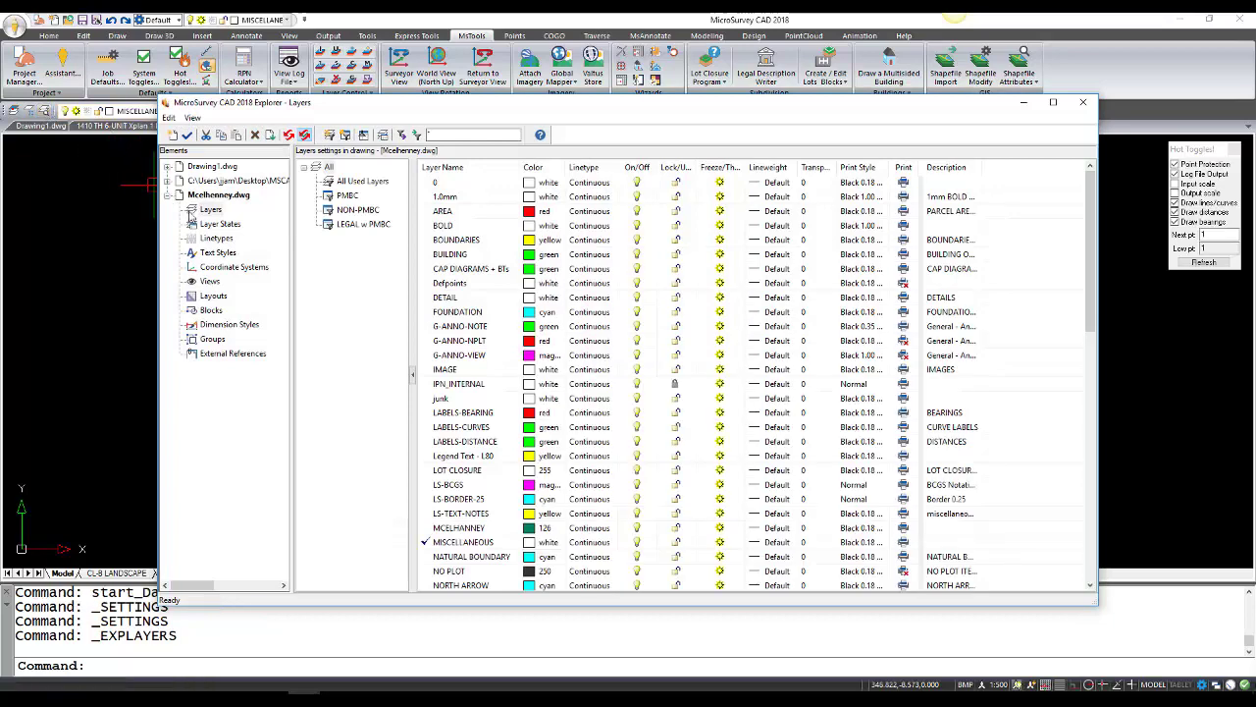
{"action": "left_click", "coordinate": [212, 211]}
{"action": "left_click", "coordinate": [217, 225]}
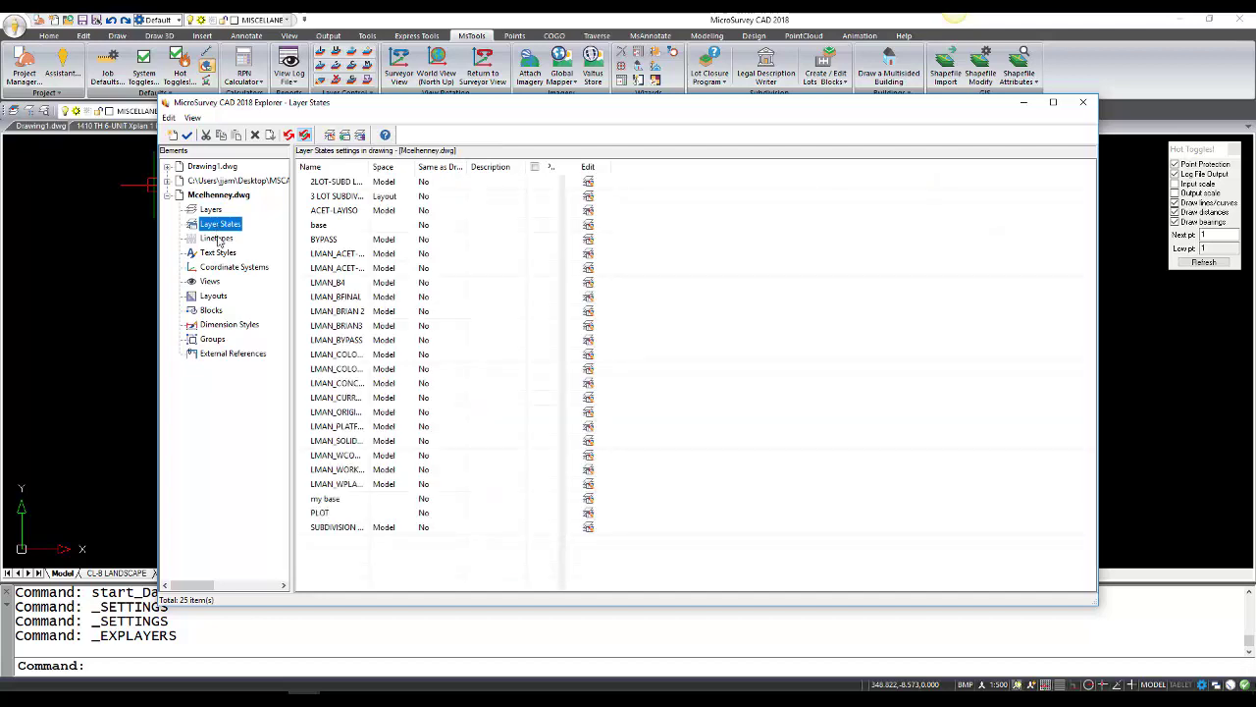
{"action": "left_click", "coordinate": [217, 239]}
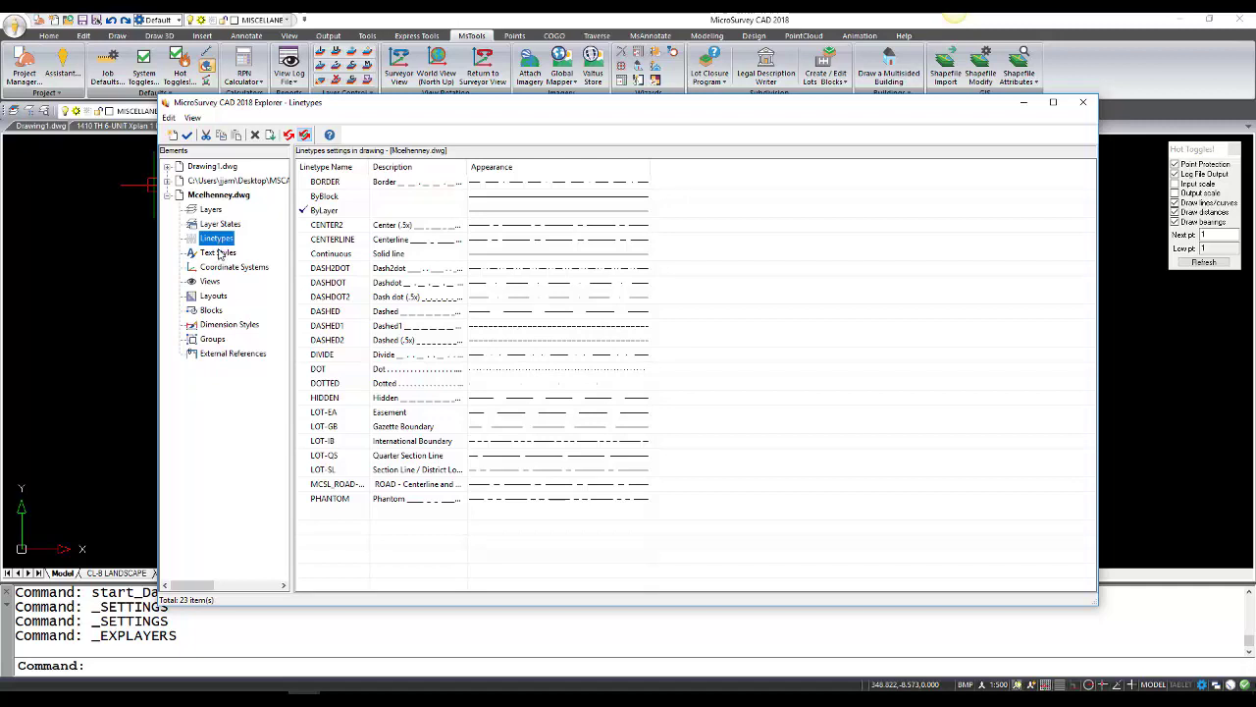
{"action": "left_click", "coordinate": [220, 253]}
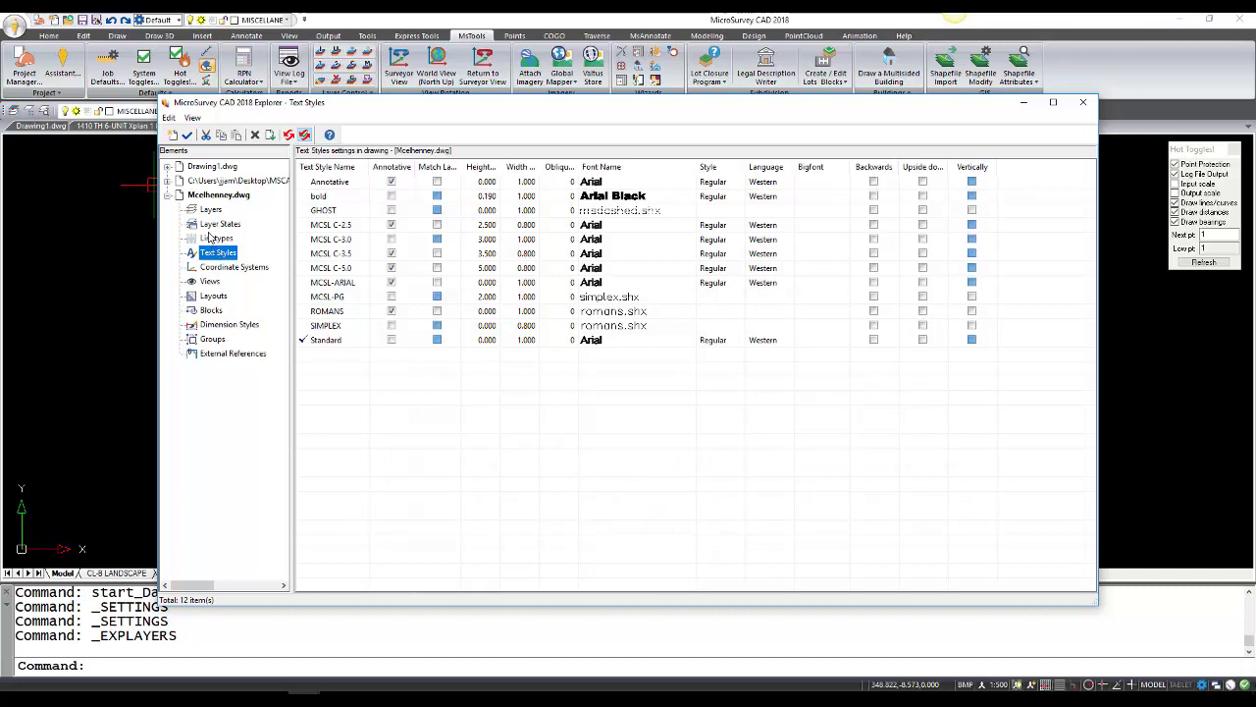
{"action": "left_click", "coordinate": [214, 325]}
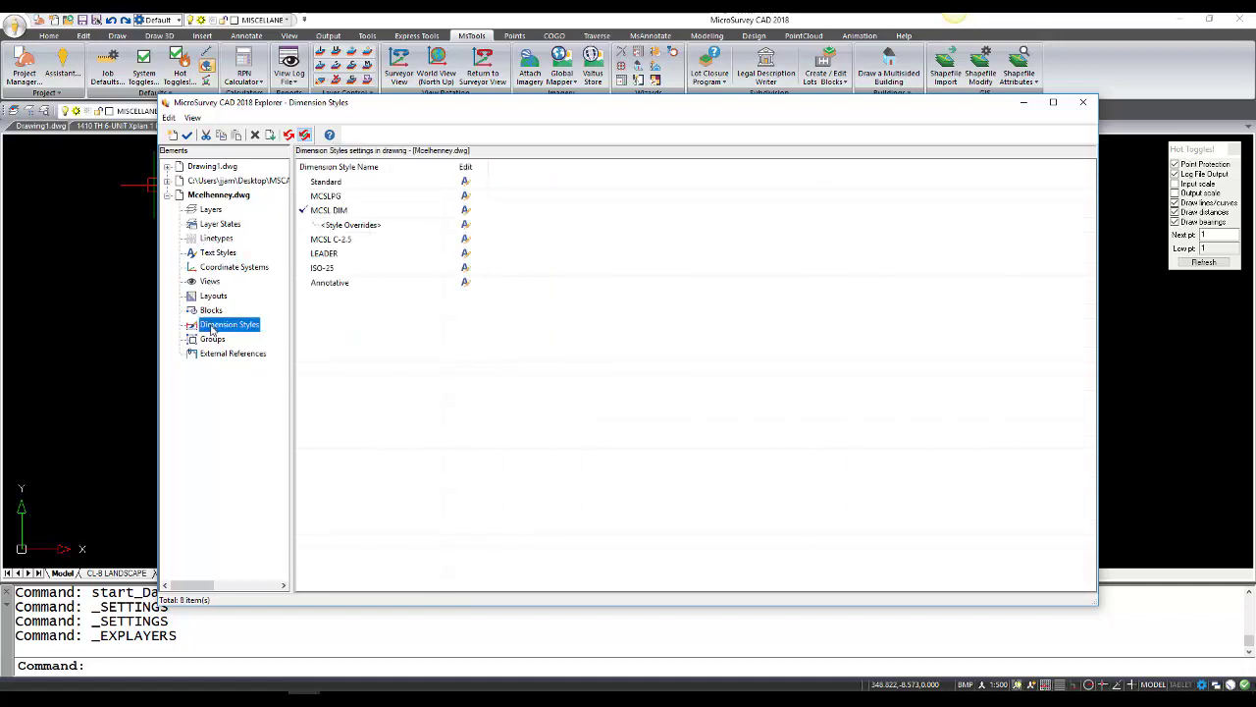
{"action": "left_click", "coordinate": [218, 254]}
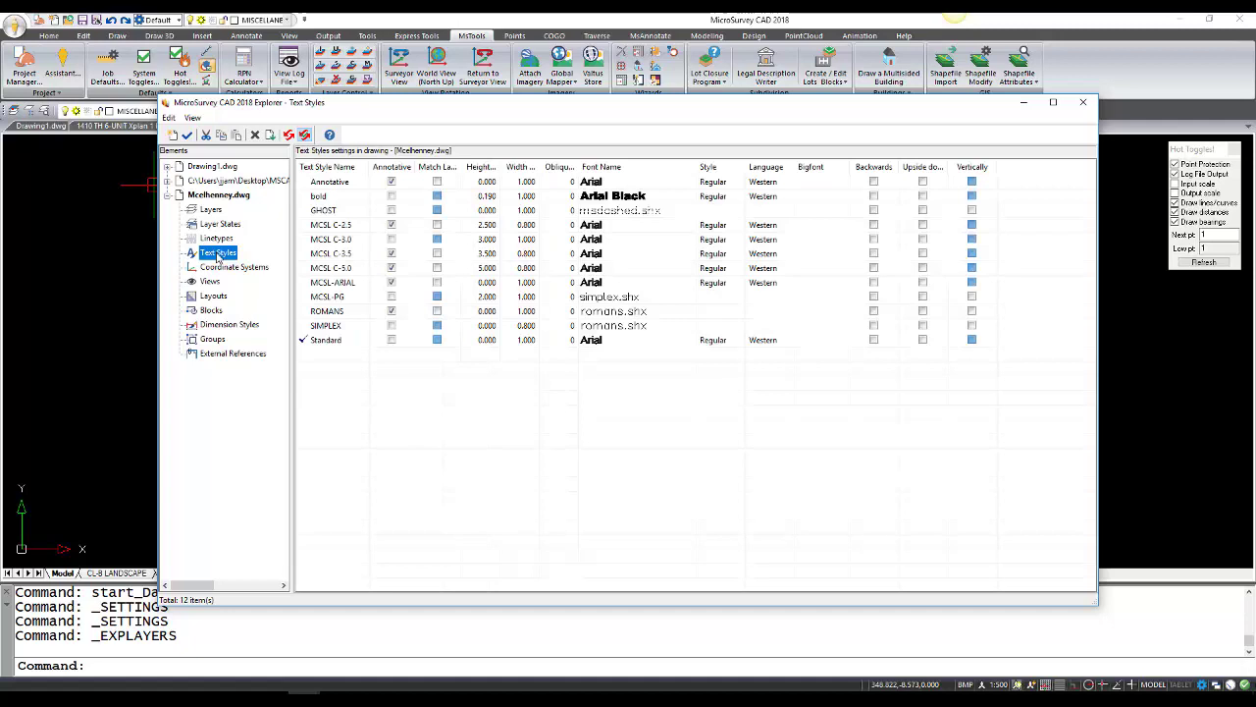
{"action": "left_click", "coordinate": [211, 311]}
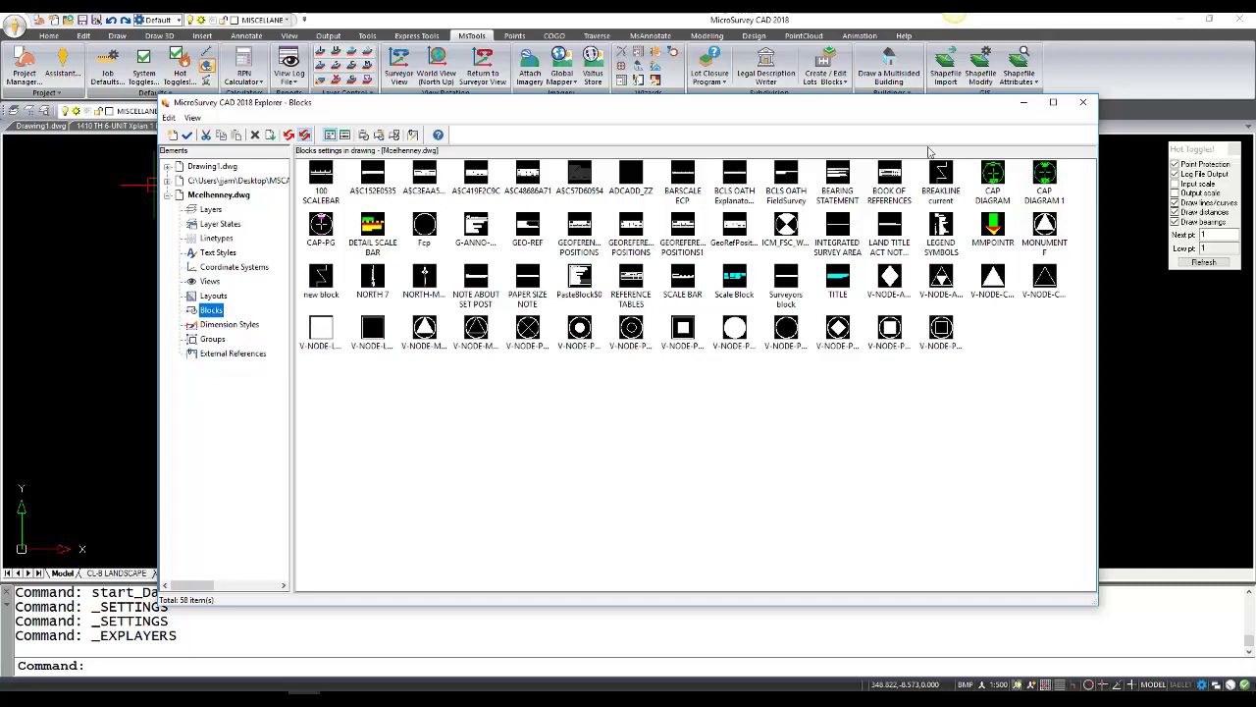
{"action": "left_click", "coordinate": [1084, 106]}
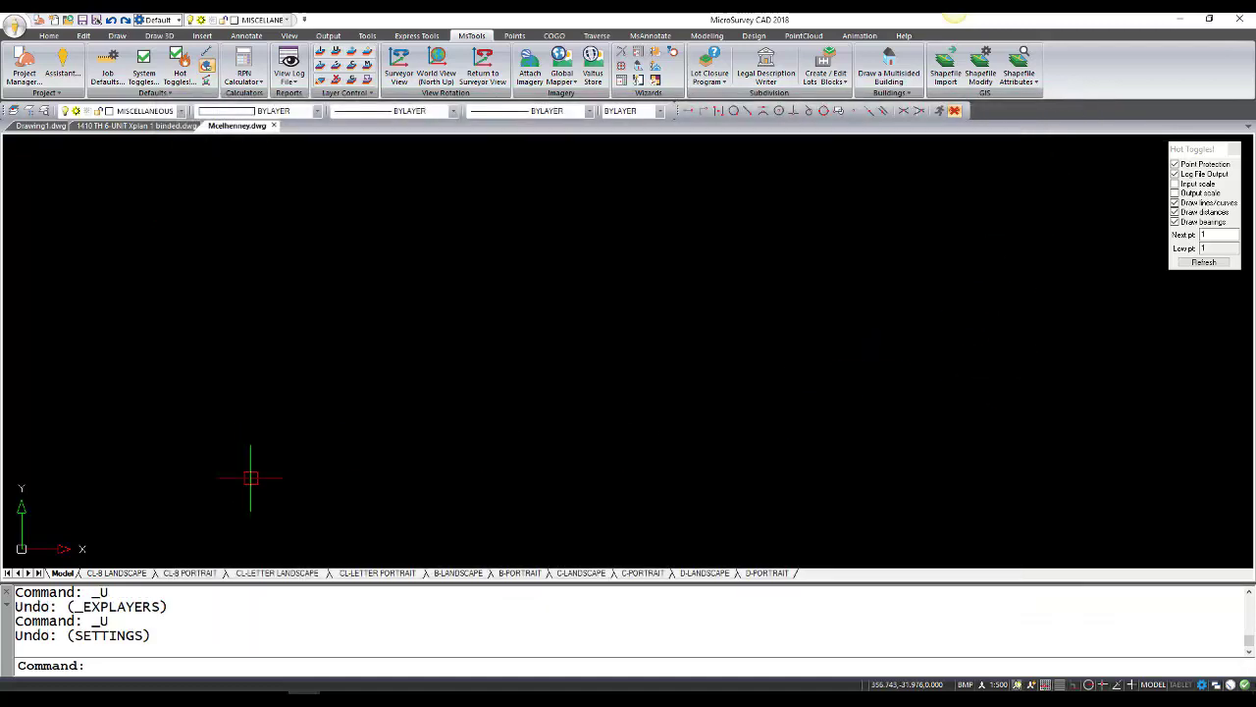
Step: View the CL-B LANDSCAPE, CL-B PORTRAIT and CL-LETTER LANDSCAPE layouts
{"action": "left_click", "coordinate": [125, 574]}
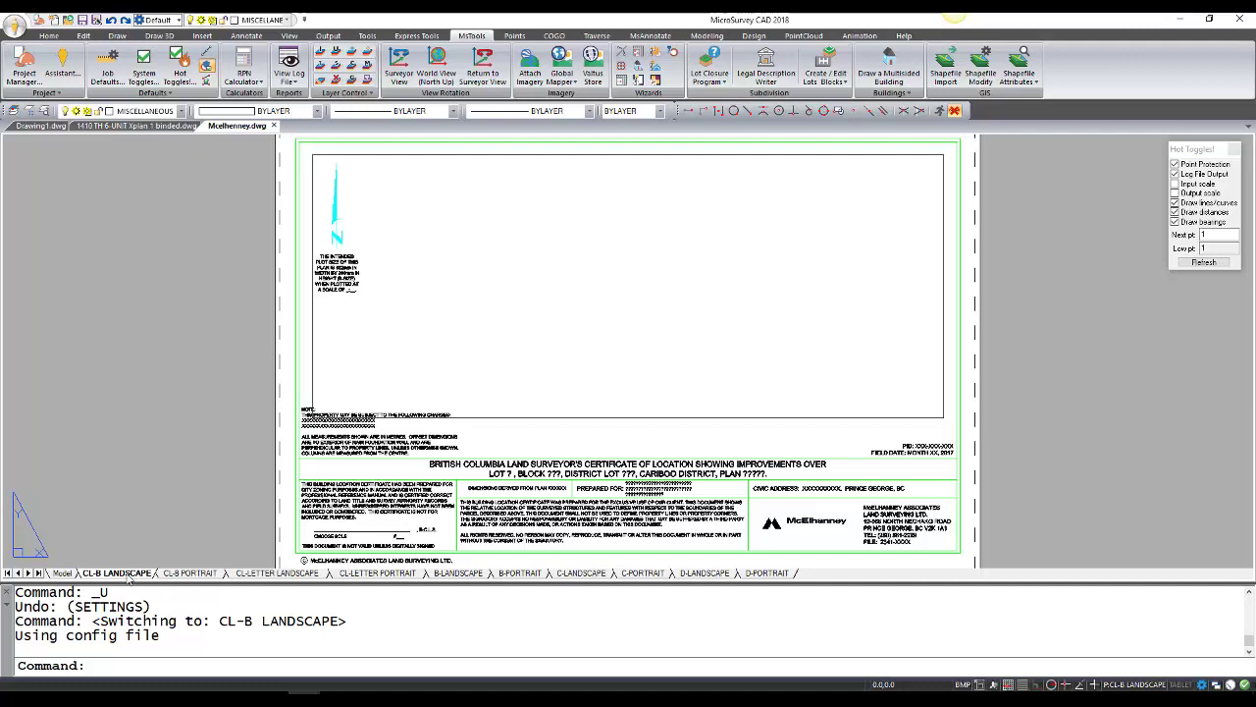
{"action": "left_click", "coordinate": [188, 574]}
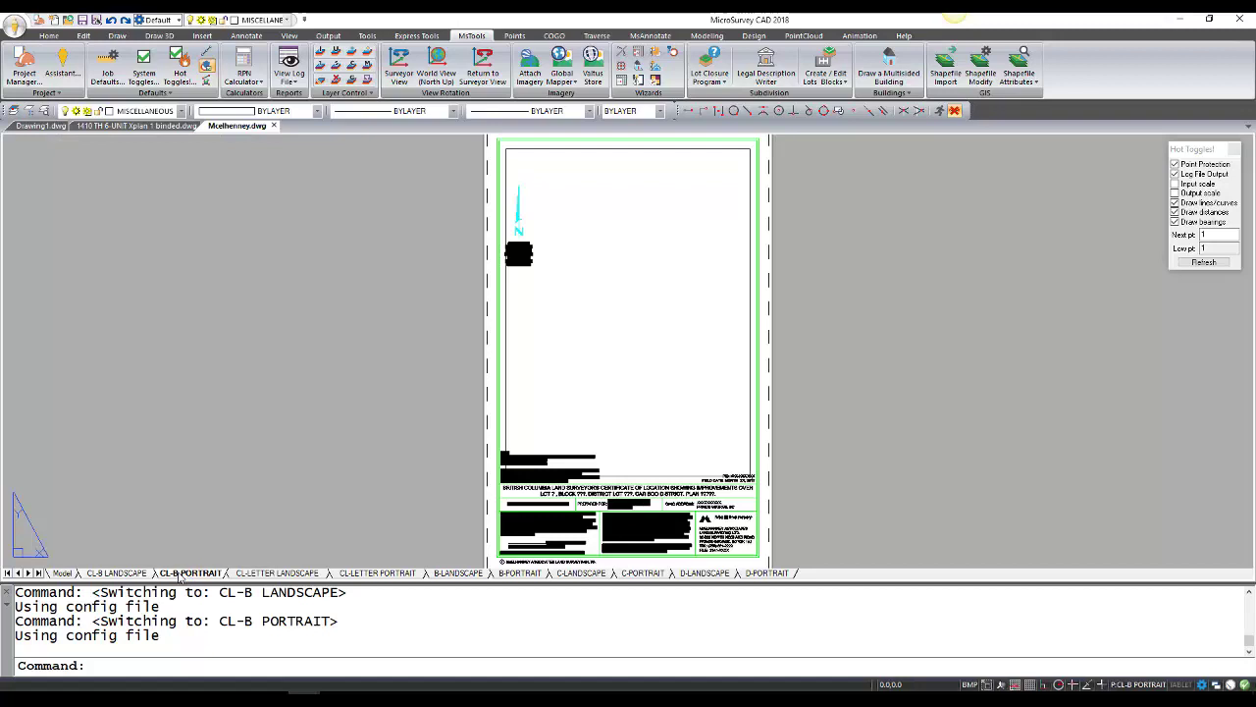
{"action": "left_click", "coordinate": [257, 574]}
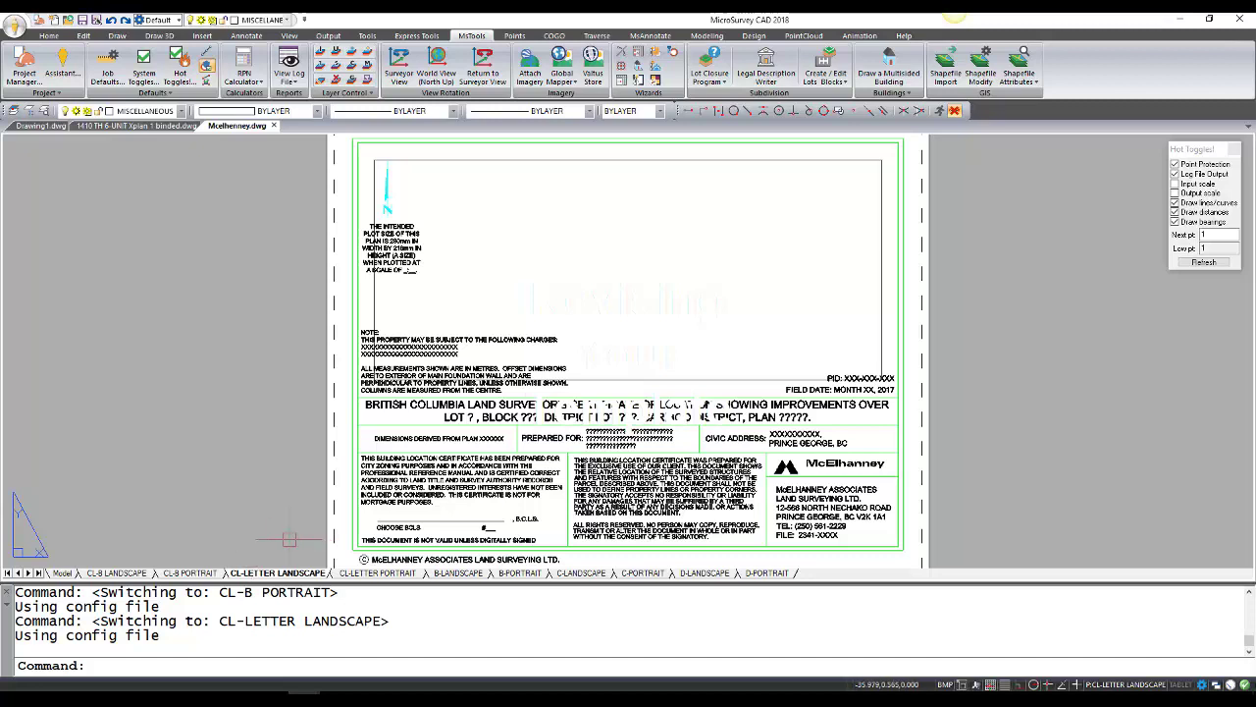
Step: Return to model space and check the Drawing Template (*.dwt) file type for saving the drawing, closing without saving
{"action": "left_click", "coordinate": [62, 573]}
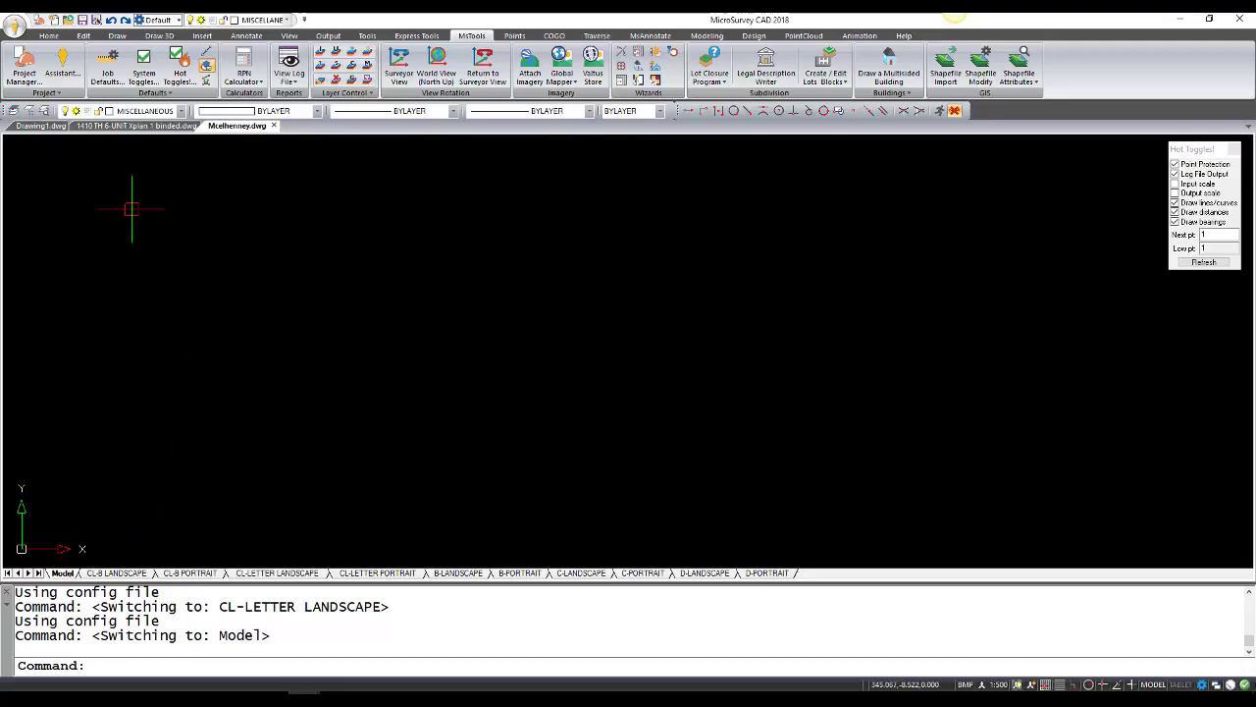
{"action": "left_click", "coordinate": [14, 29]}
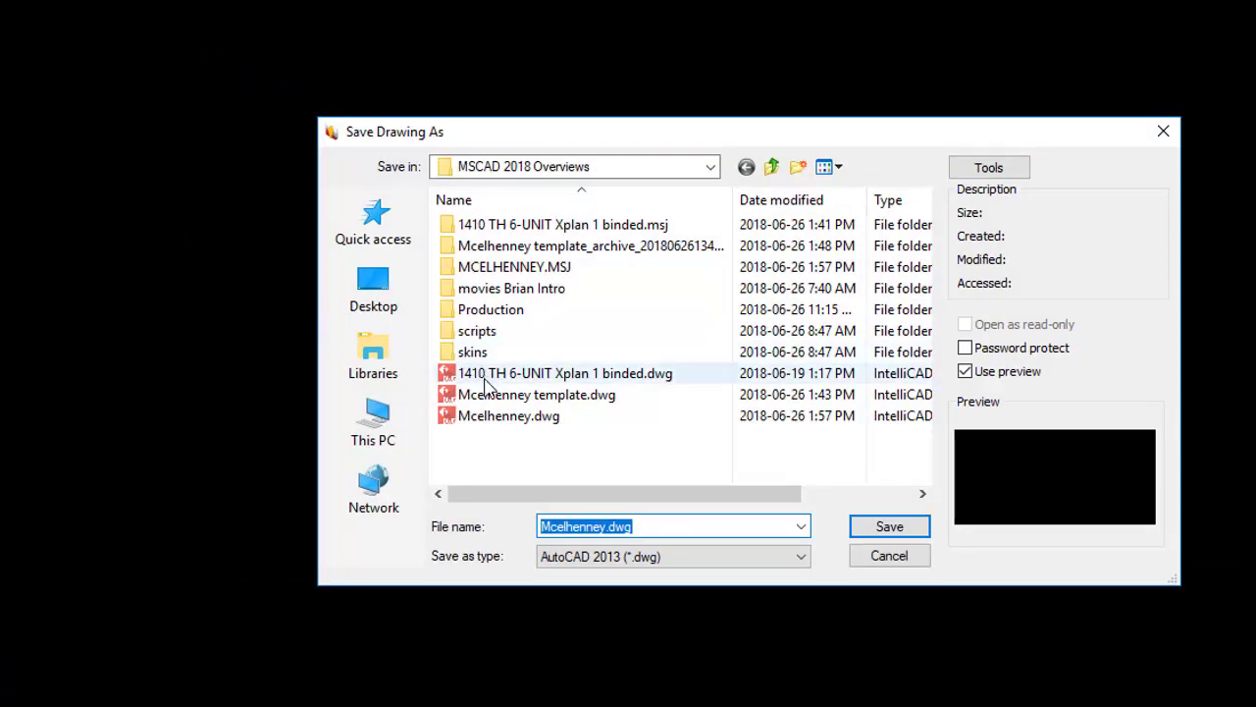
{"action": "left_click", "coordinate": [592, 527]}
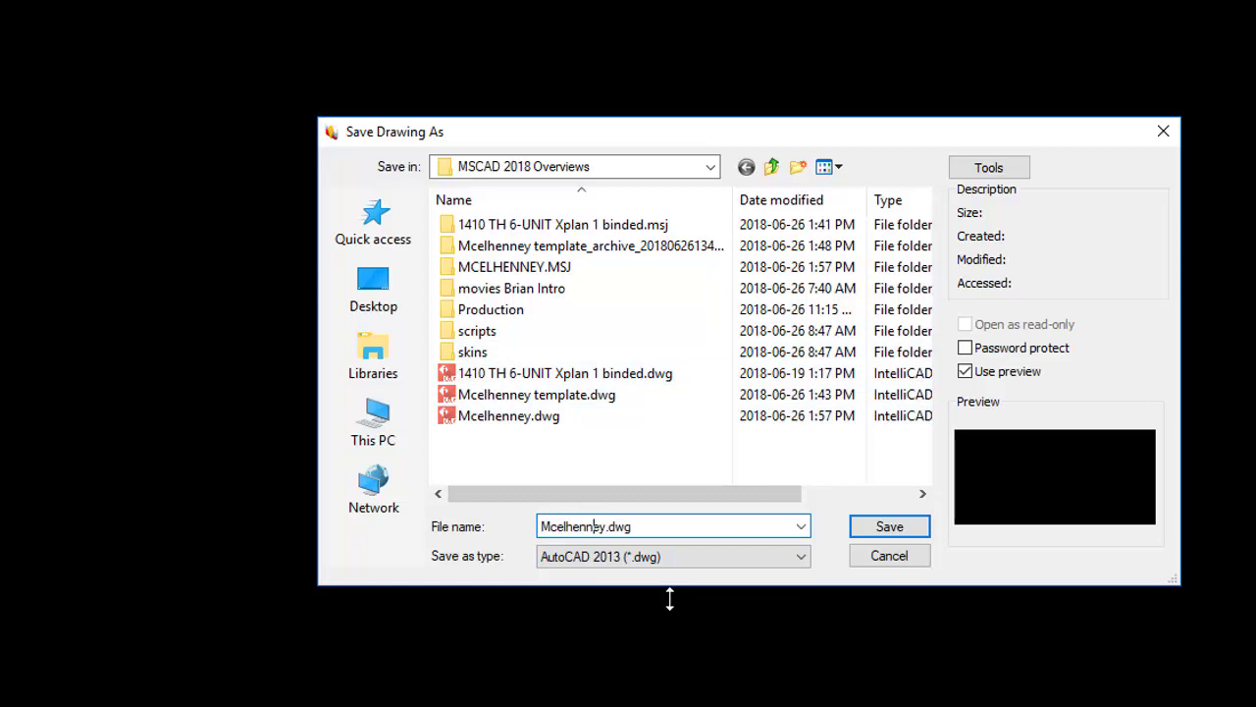
{"action": "left_click", "coordinate": [796, 558]}
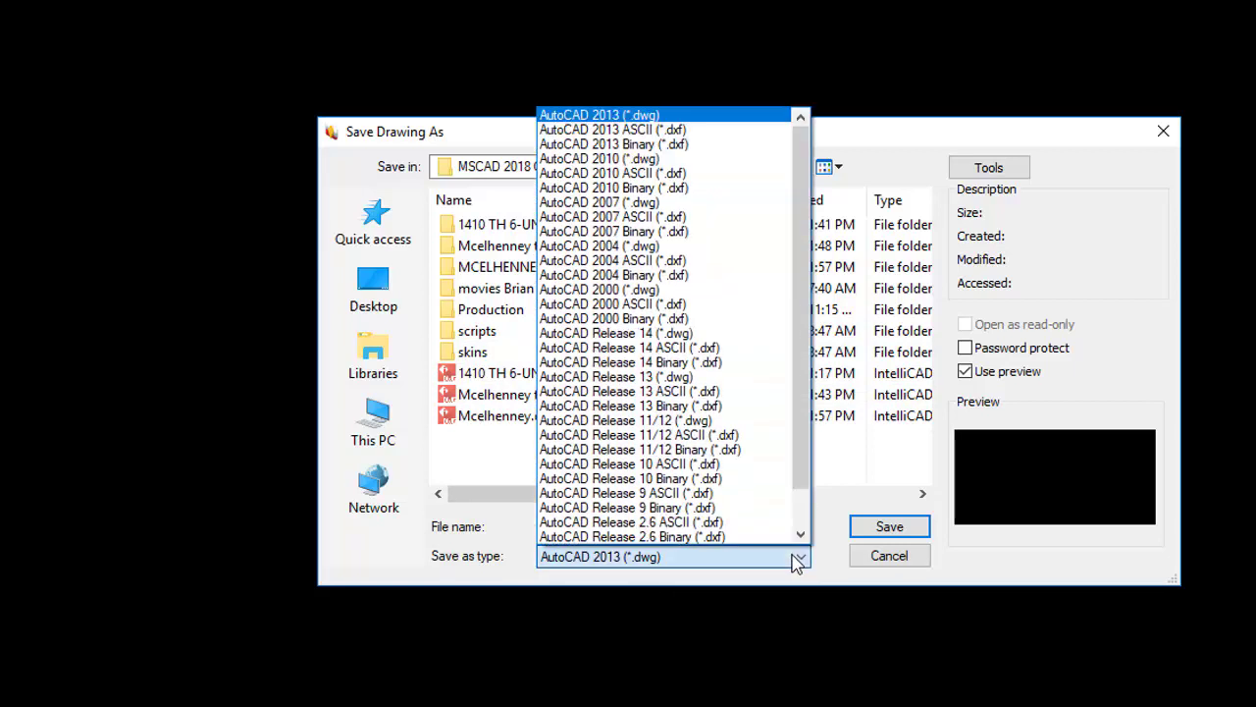
{"action": "left_click_drag", "start_coordinate": [797, 459], "coordinate": [792, 511]}
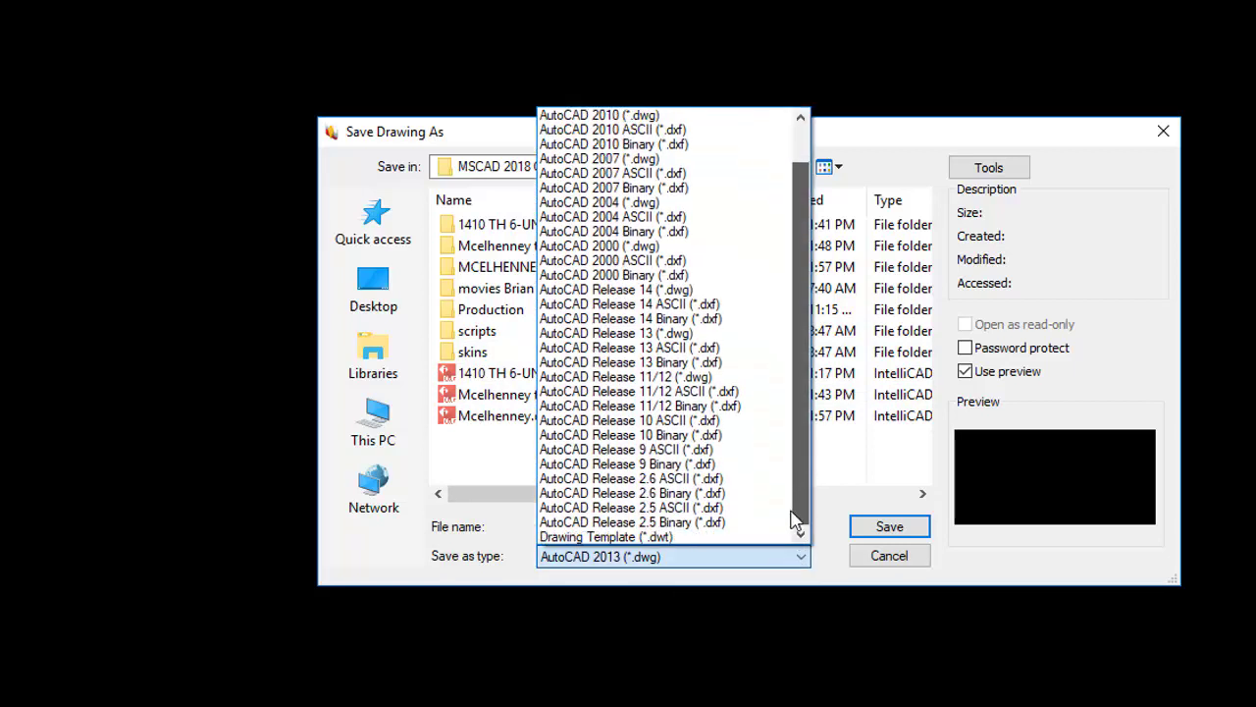
{"action": "left_click", "coordinate": [712, 538]}
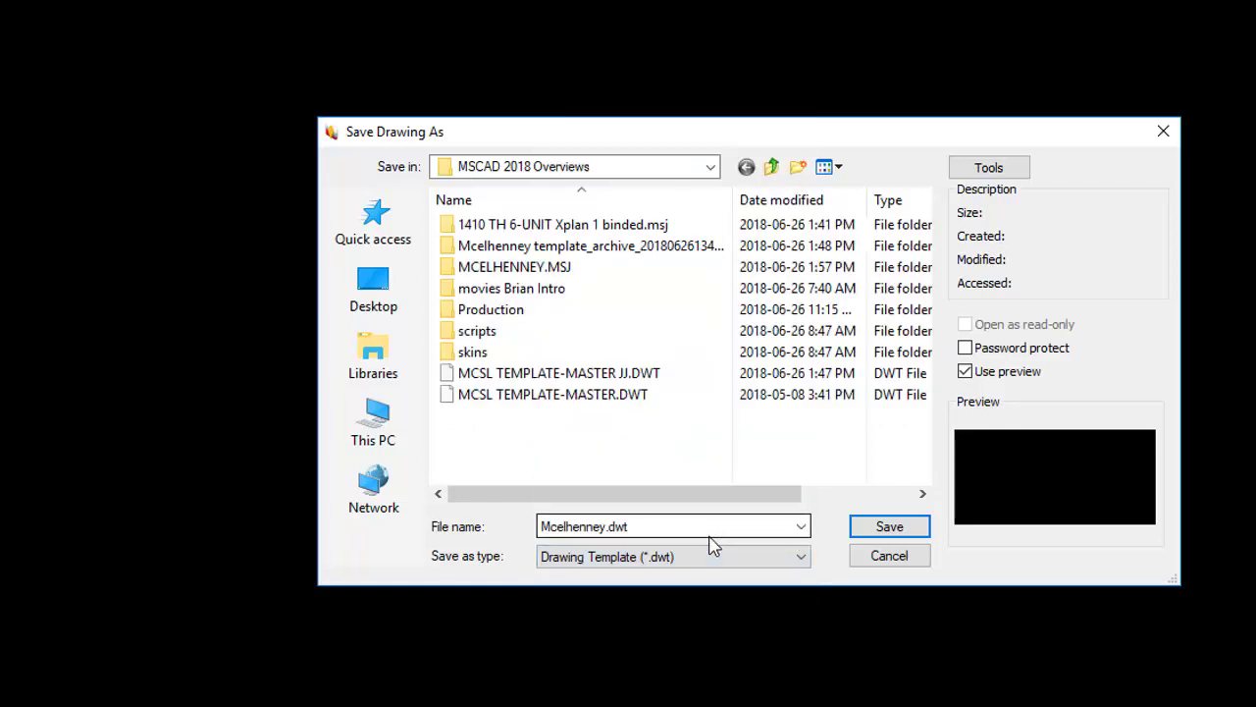
{"action": "left_click", "coordinate": [905, 552]}
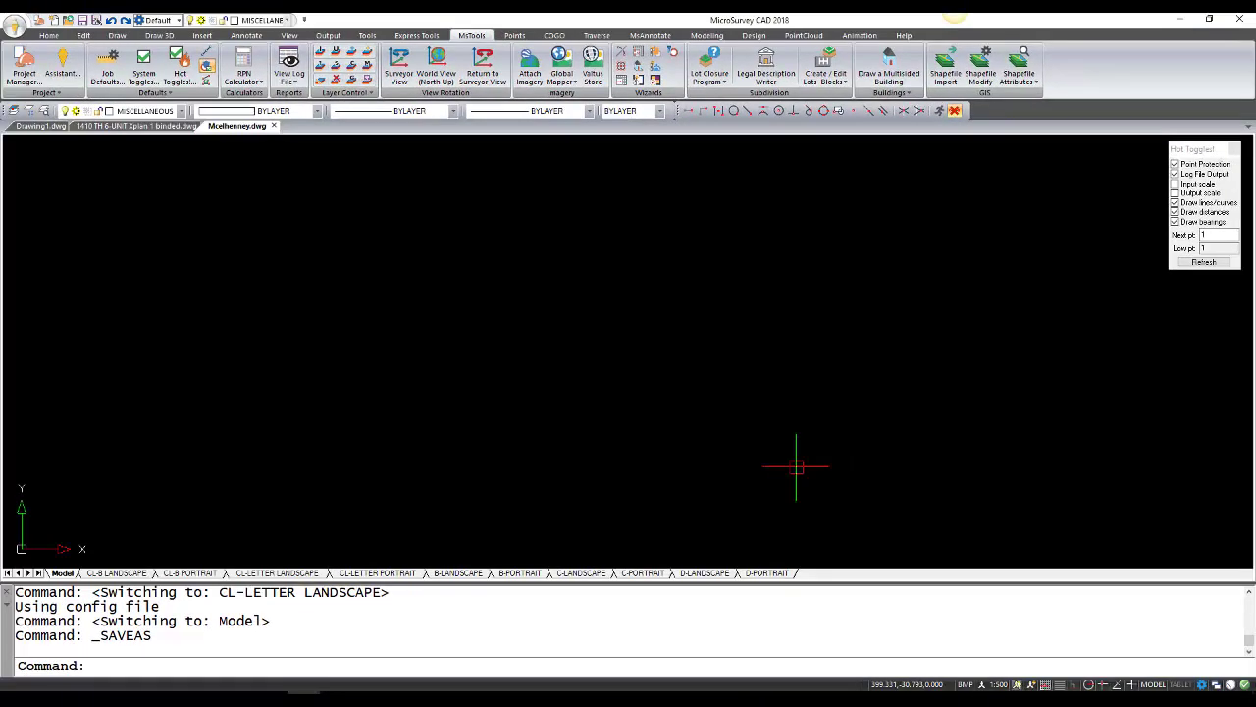